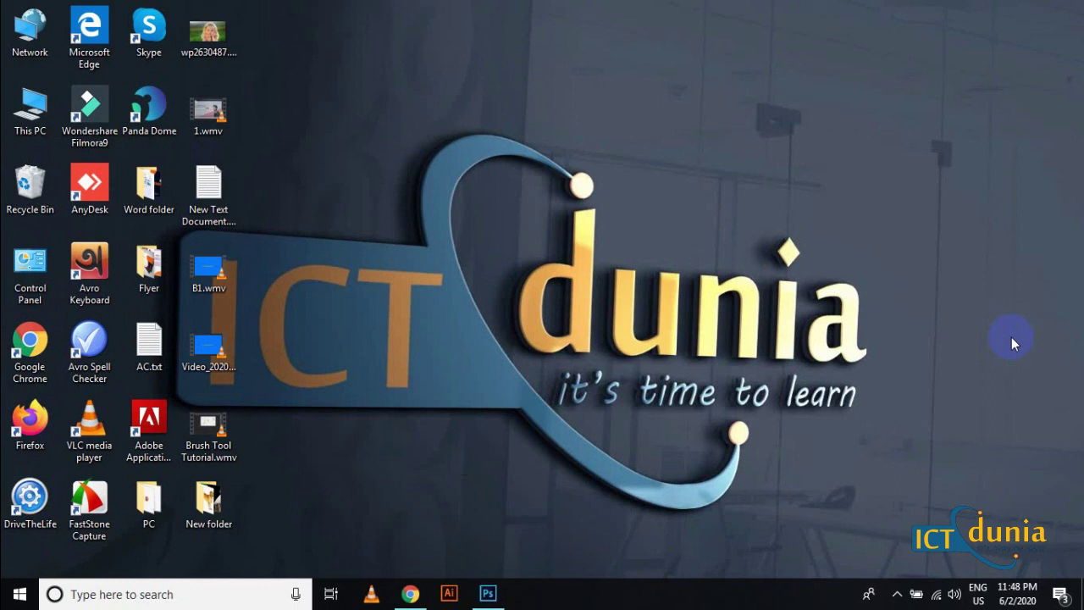
Switch to Photoshop and create a new document named Brush Tool, 1280 x 720 pixels at 72 pixels/inch, RGB colour, white background.
click(492, 596)
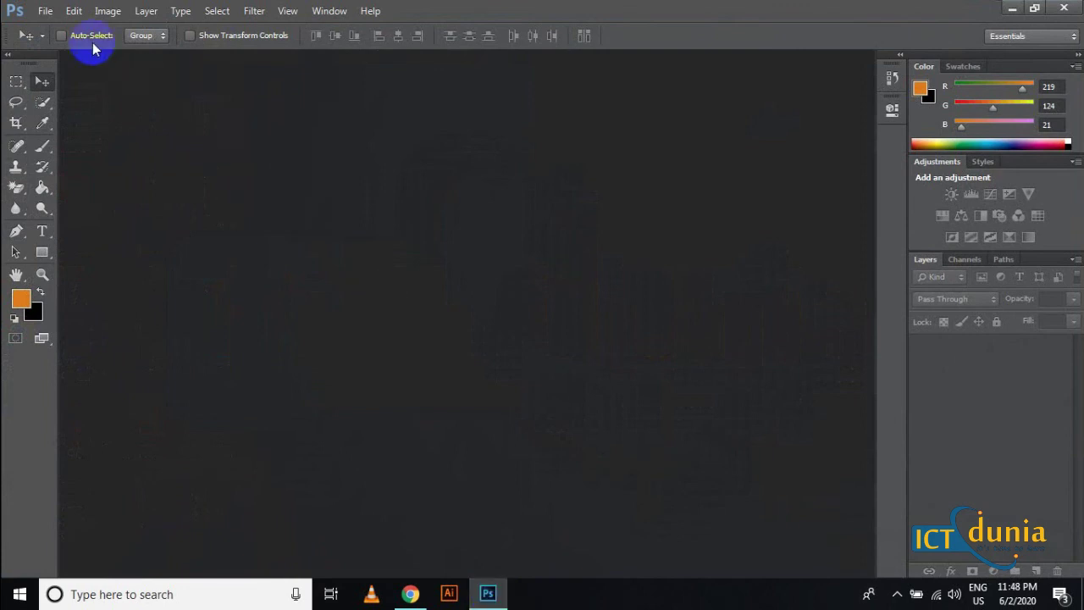
click(45, 10)
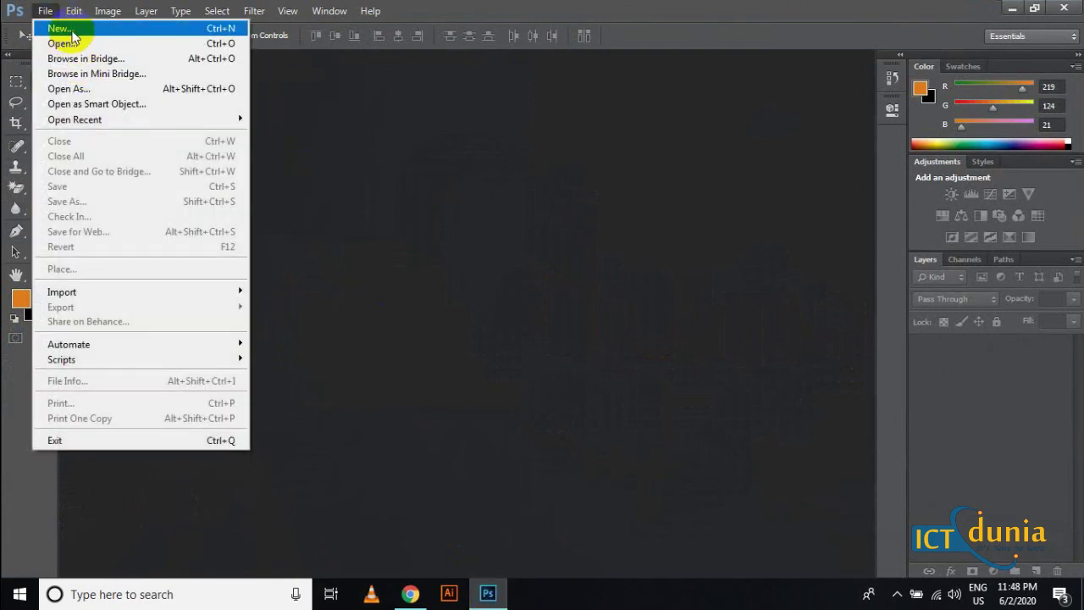
click(72, 31)
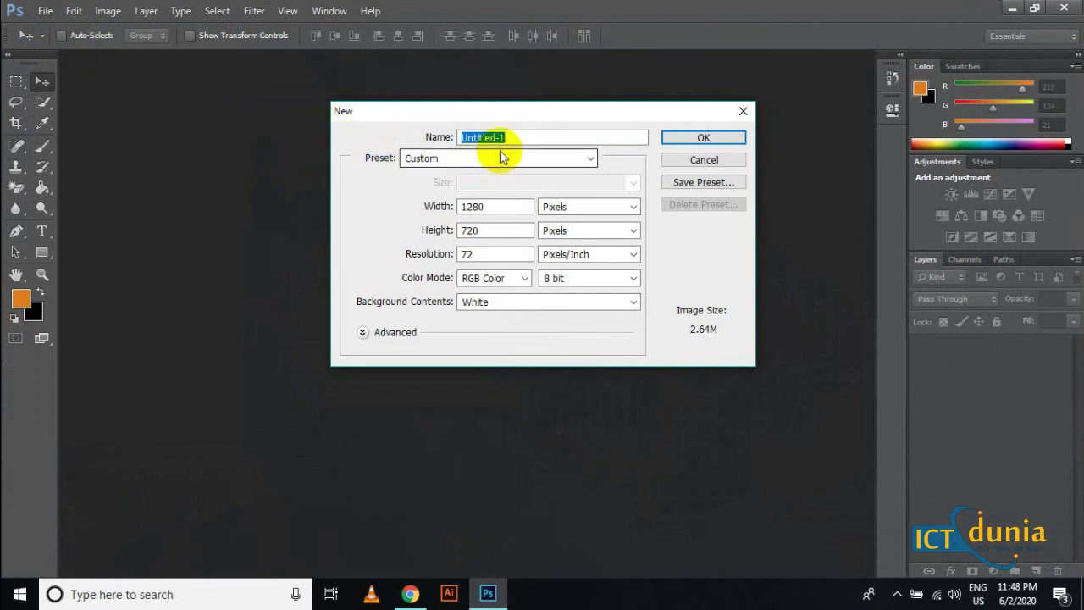
text(B)
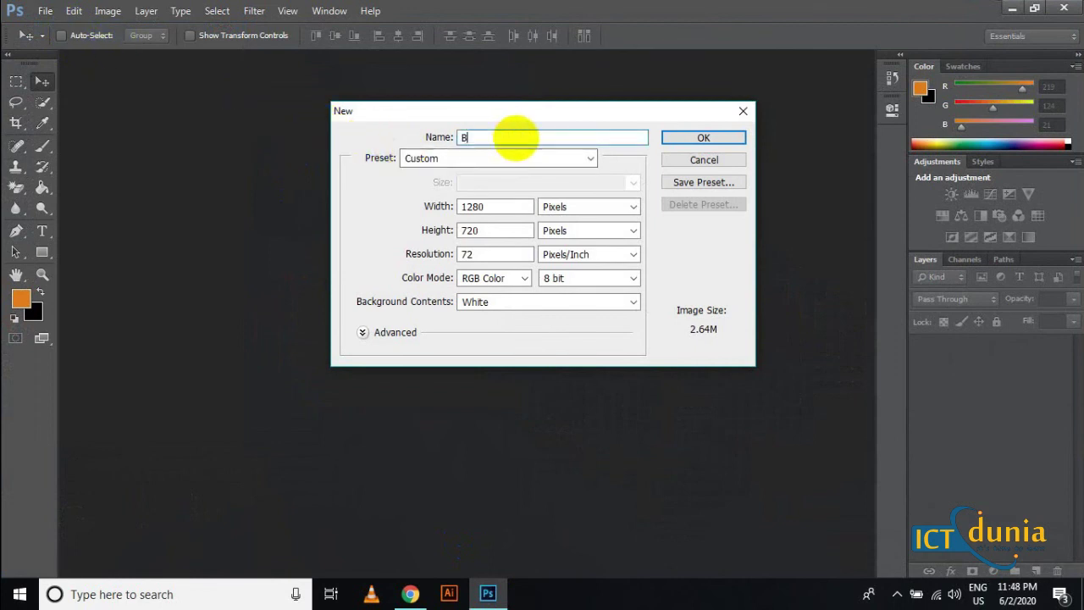
text(rush Tool)
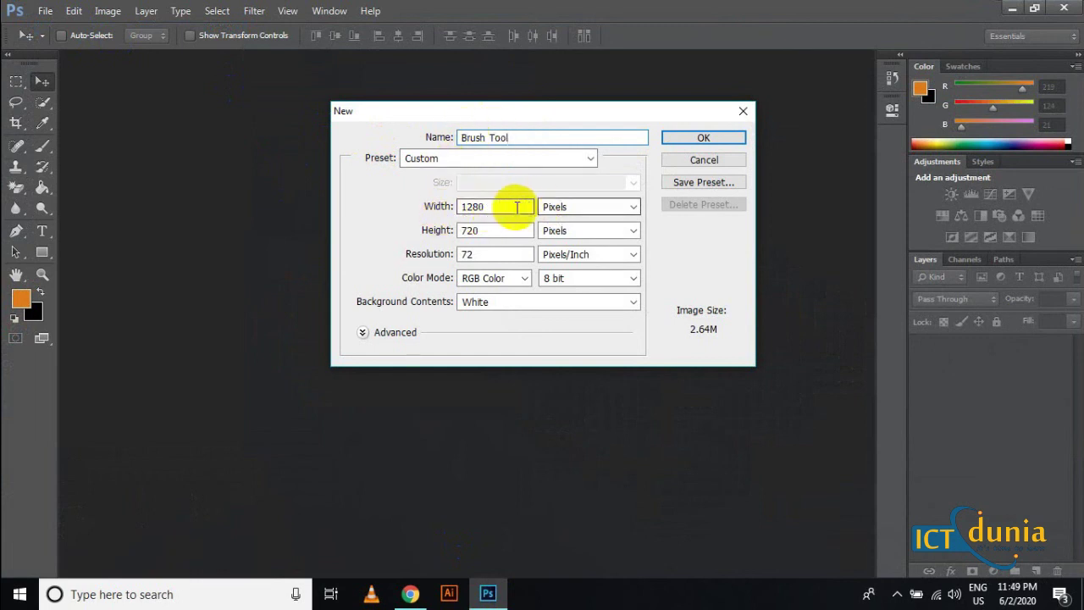
drag(515, 206, 423, 206)
drag(496, 230, 395, 226)
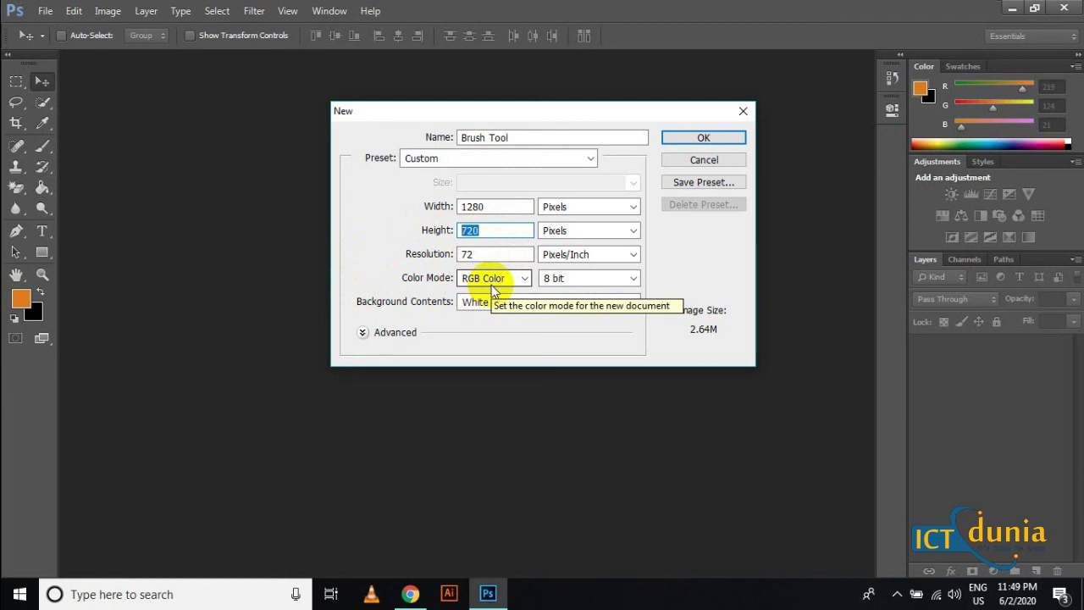
click(691, 136)
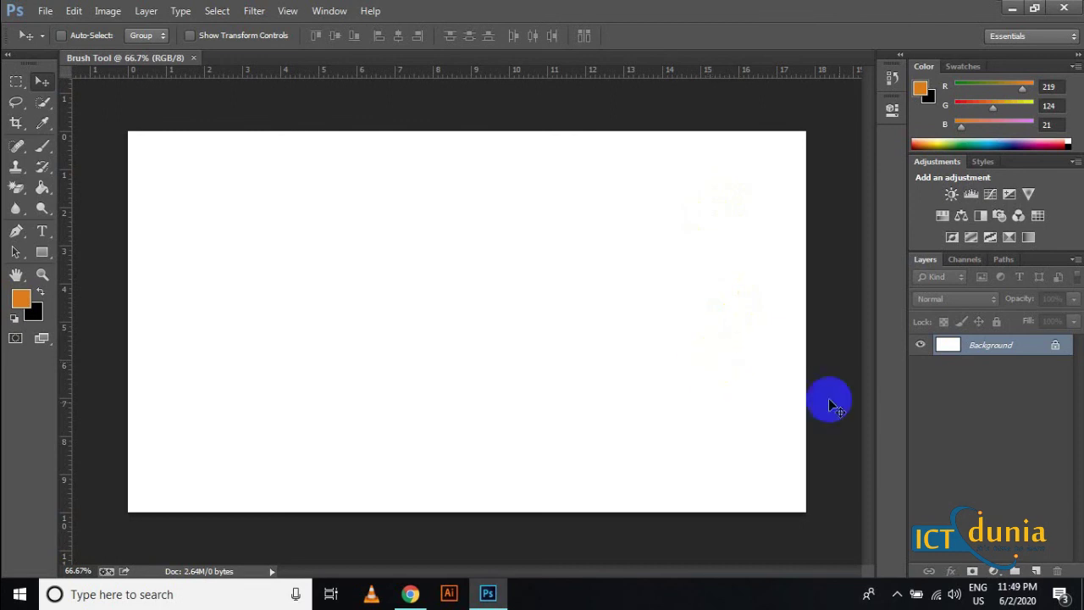
Convert the locked Background into a regular layer named BG.
double_click(1056, 349)
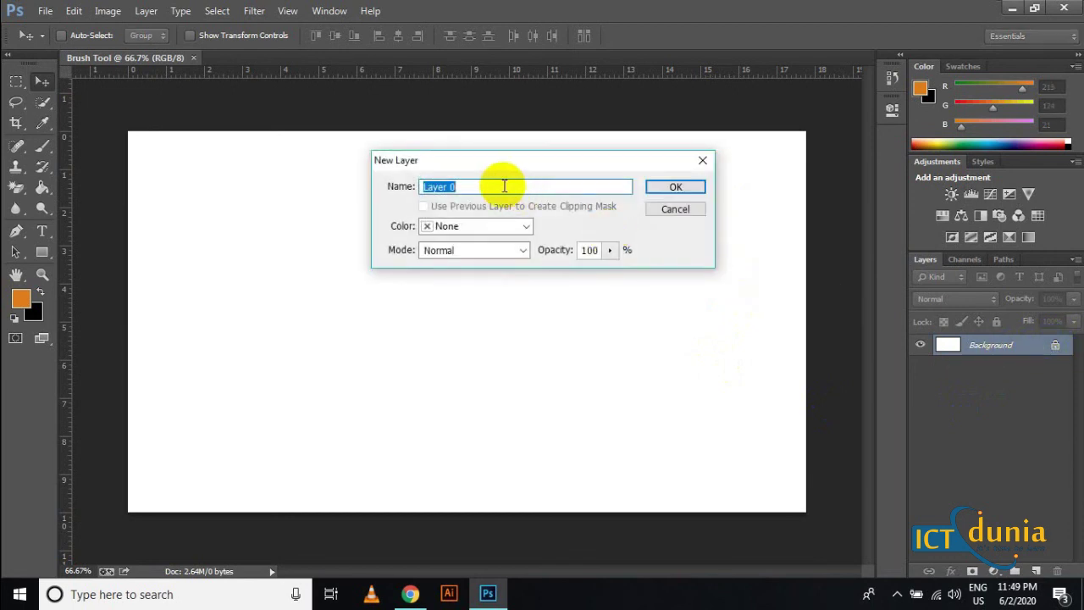
text(BG)
click(660, 186)
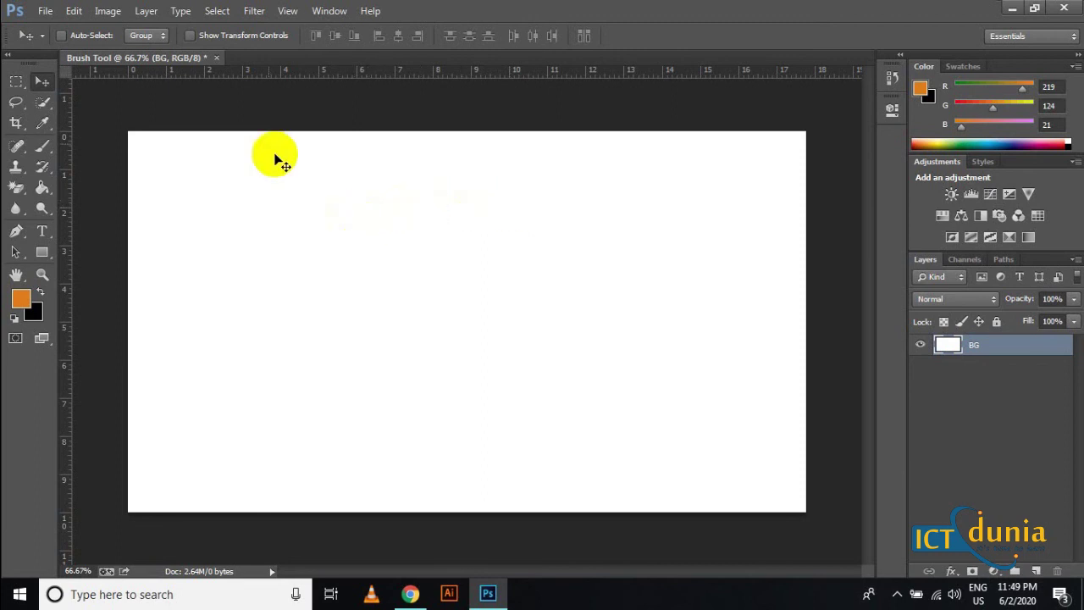
click(149, 19)
mouse_move(165, 30)
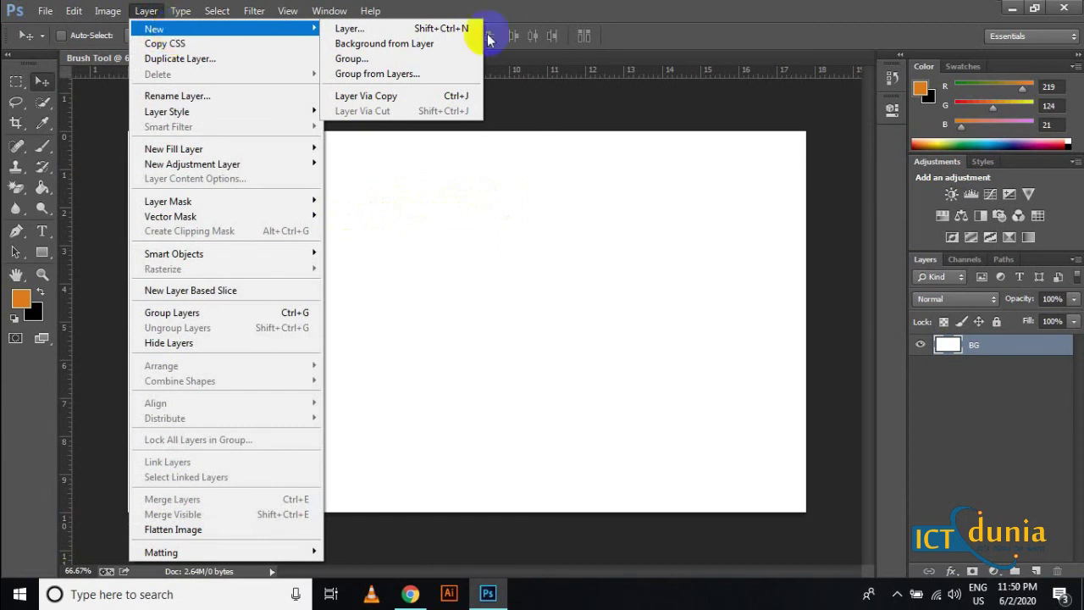
click(757, 31)
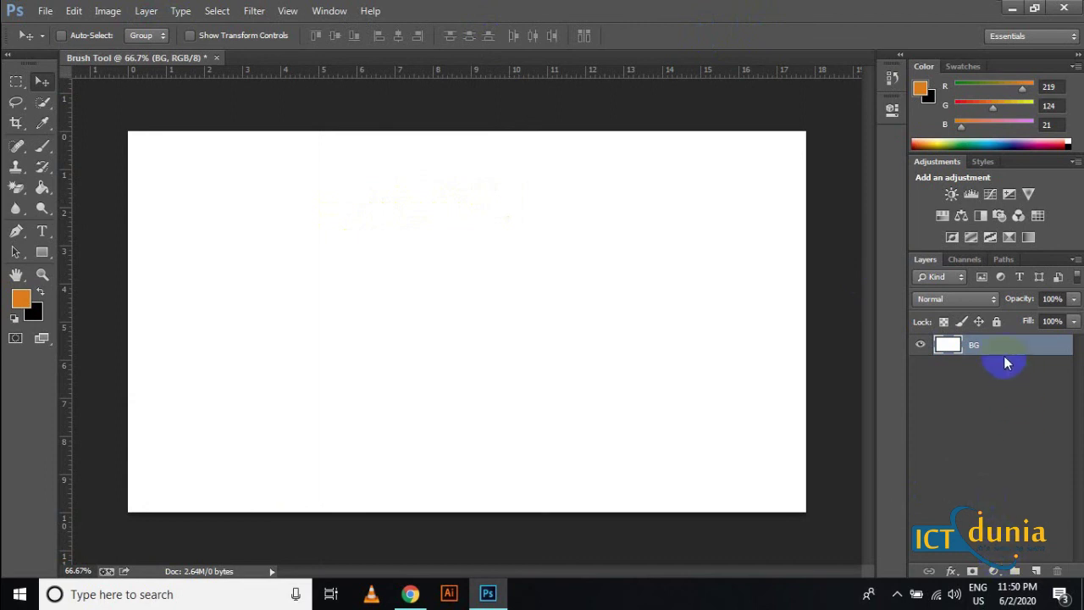
Add a new layer above BG and fill it with black using the Paint Bucket.
click(1038, 574)
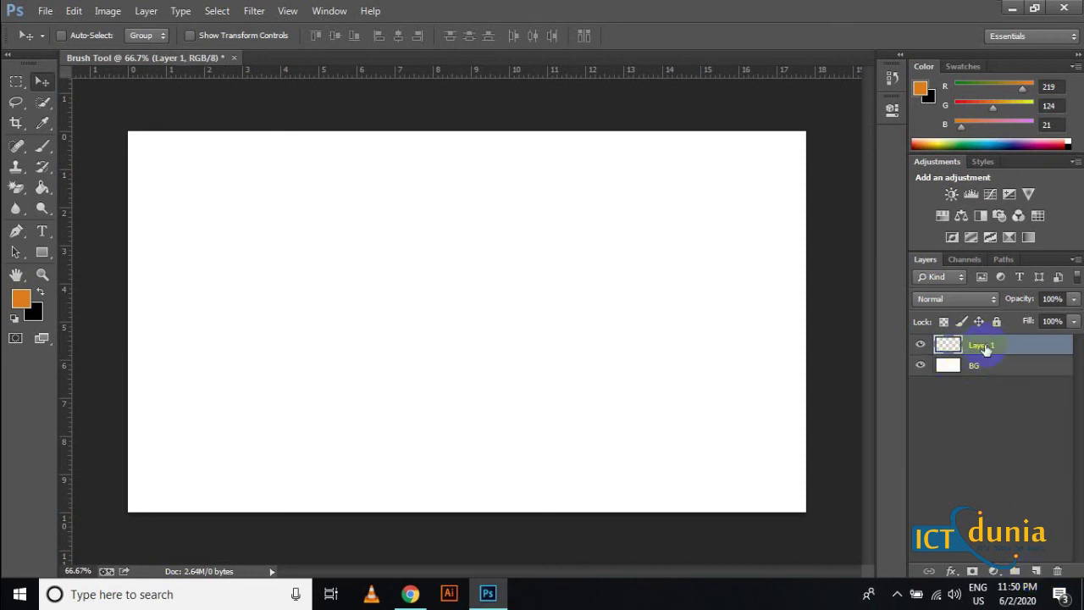
click(37, 311)
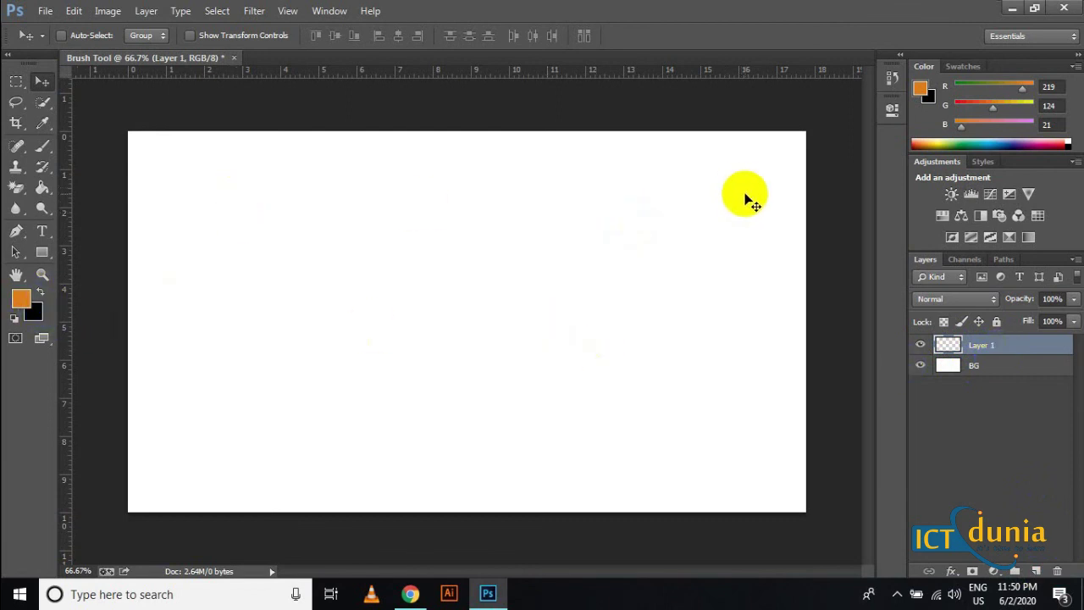
click(39, 292)
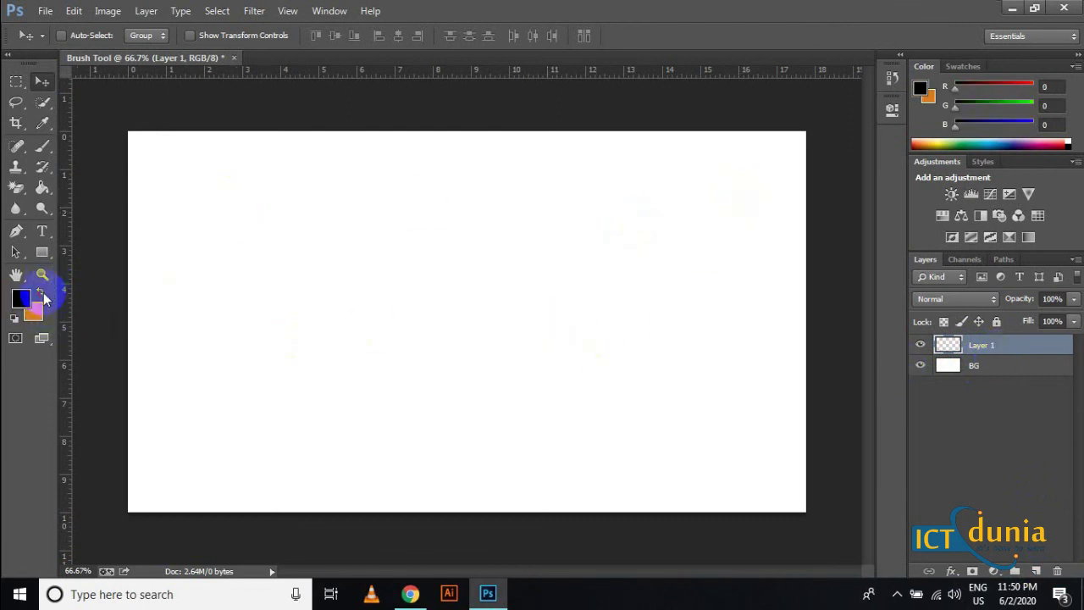
click(127, 260)
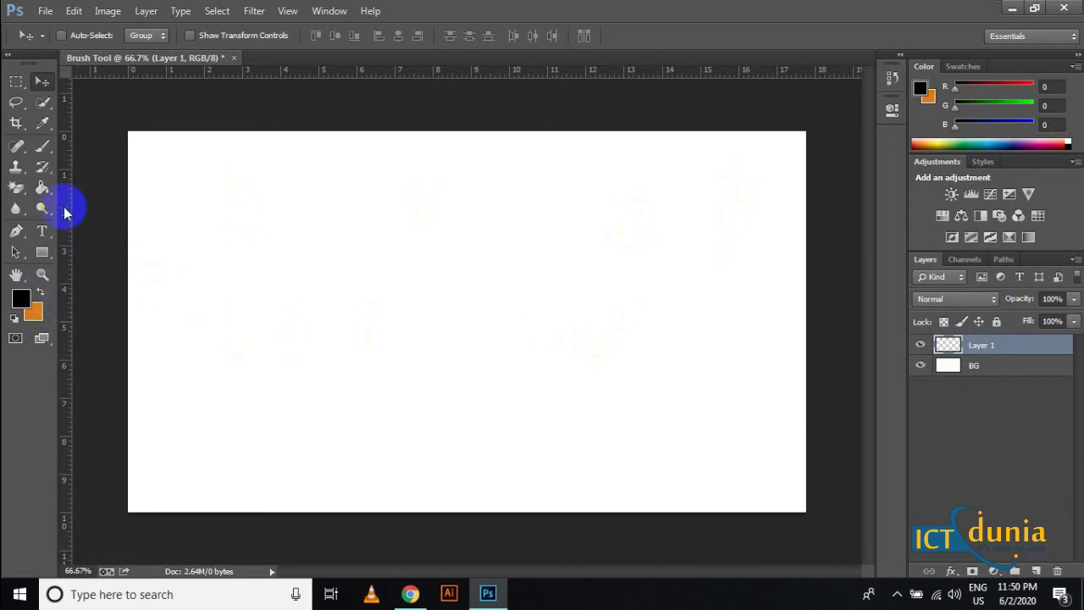
click(42, 190)
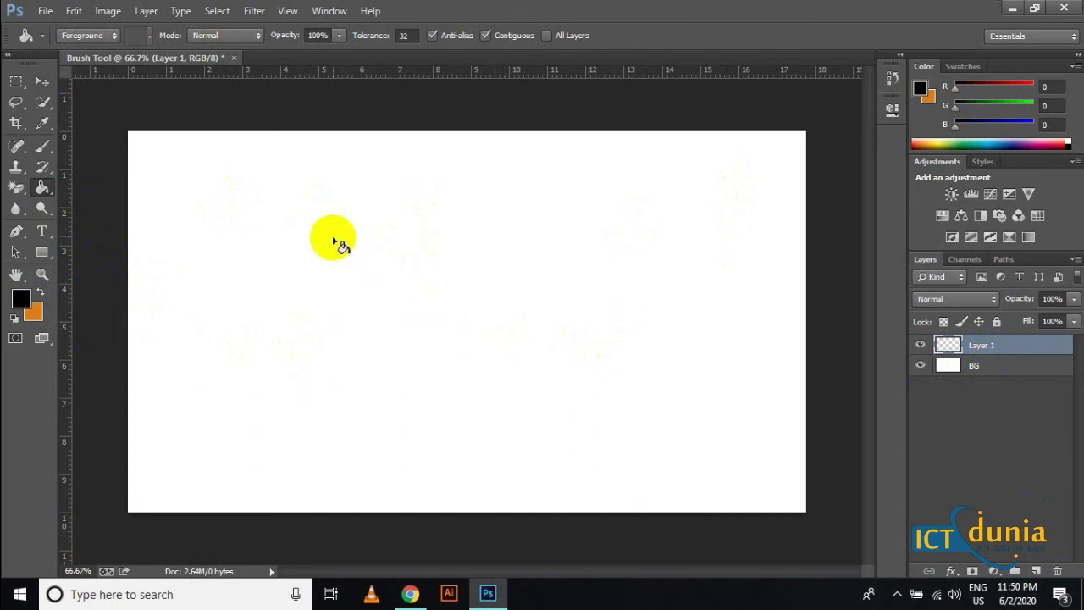
click(332, 233)
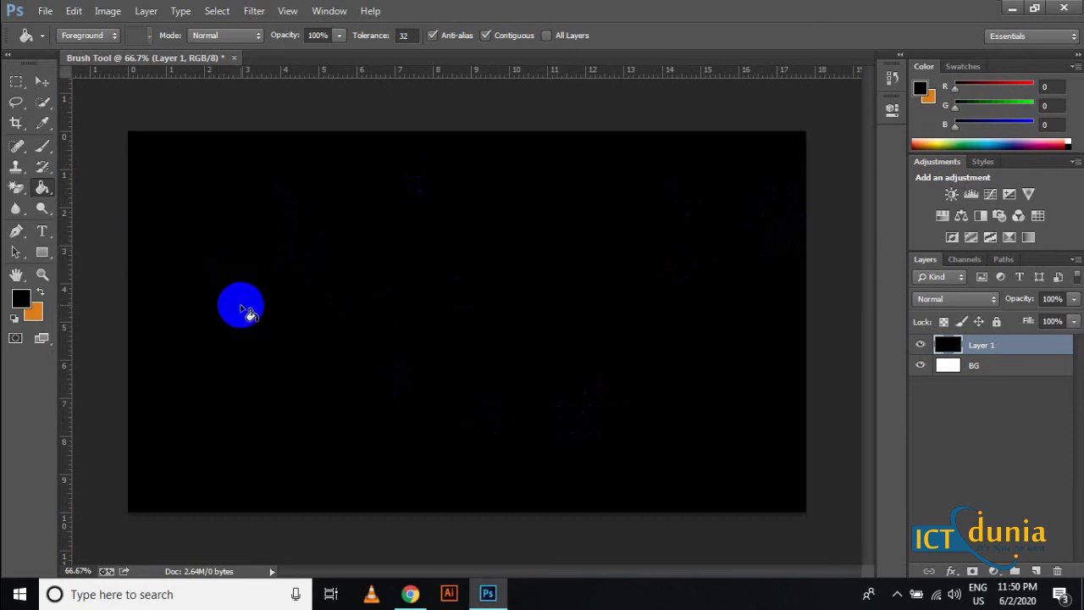
Set the foreground colour to white (RGB 255, 255, 255) and keep black as the background colour.
click(40, 291)
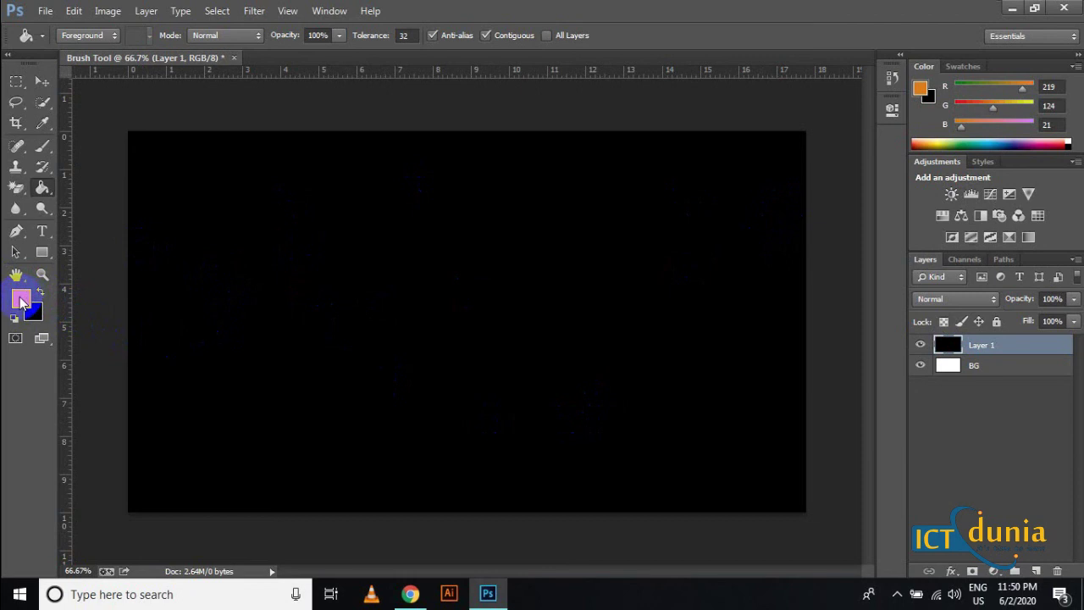
click(21, 301)
drag(683, 303, 662, 223)
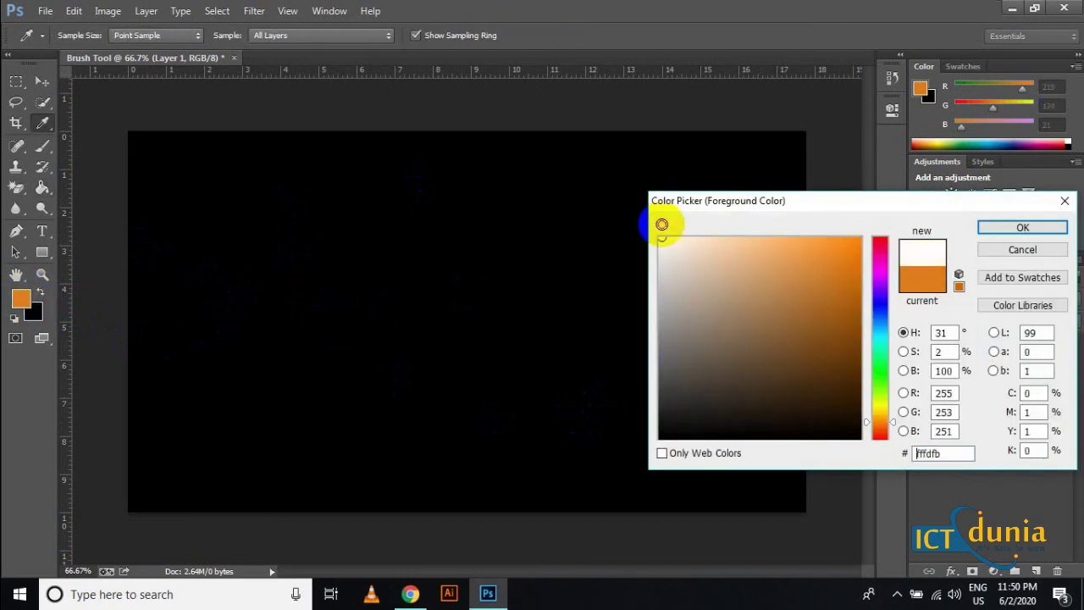
click(1023, 227)
key(g)
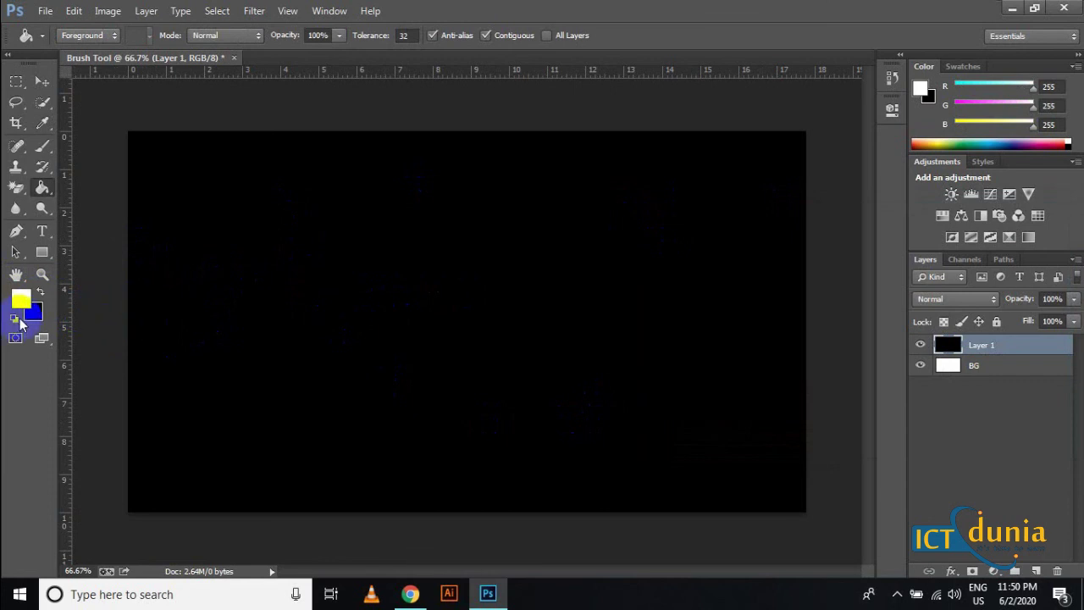
Activate the Brush Tool and choose the first soft round brush preset at a size of 134 px.
click(42, 147)
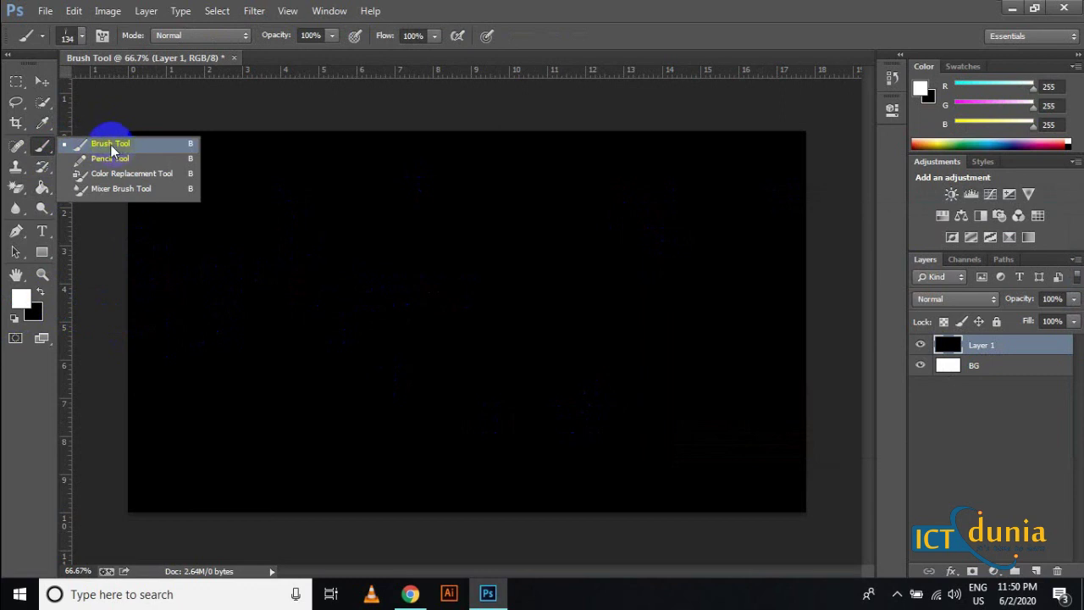
click(44, 146)
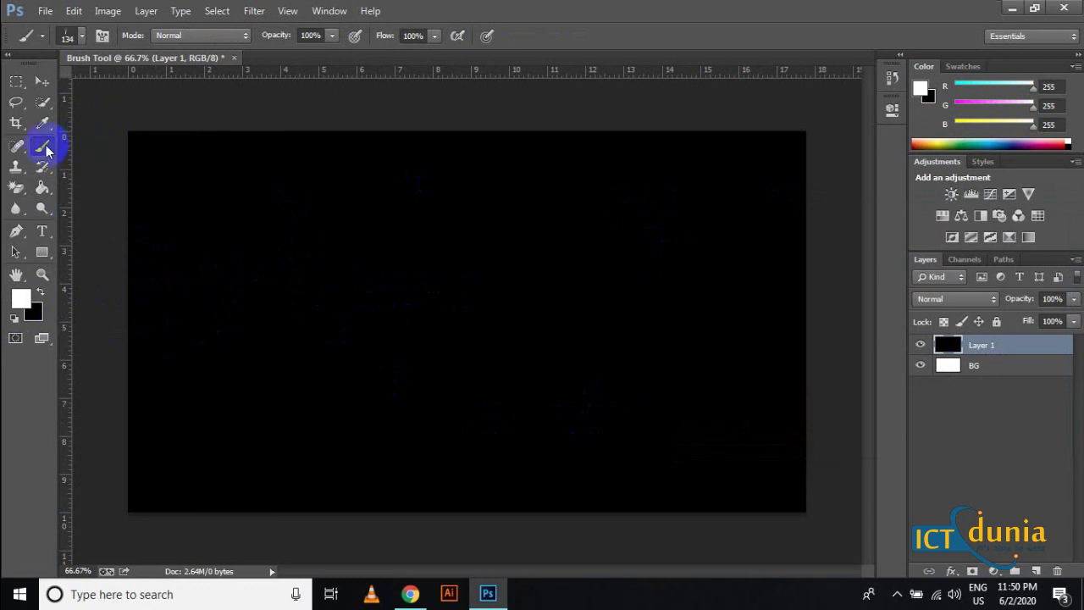
click(81, 37)
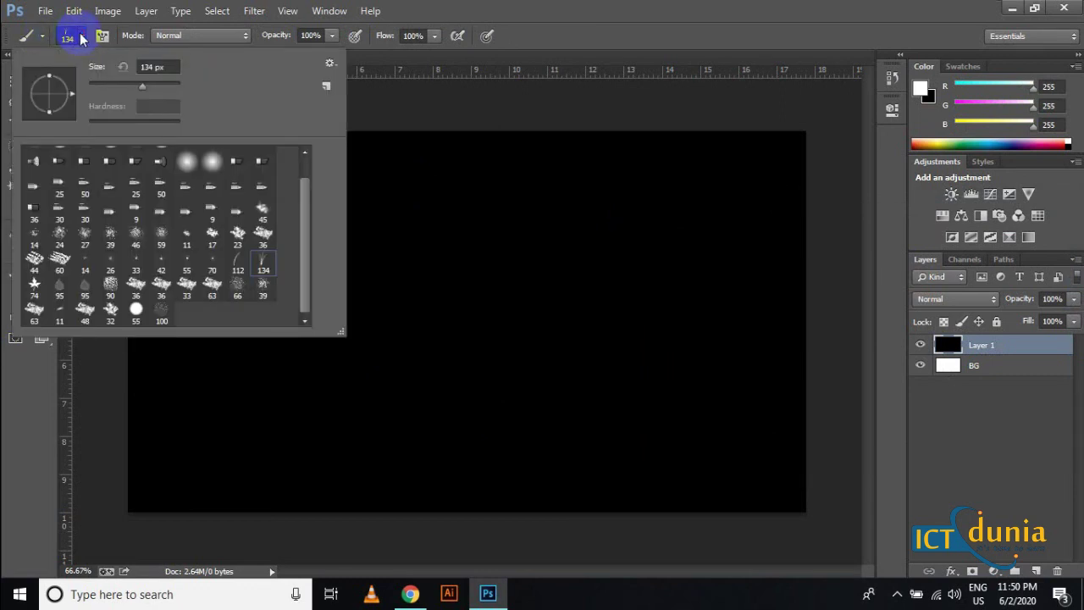
drag(304, 247, 307, 213)
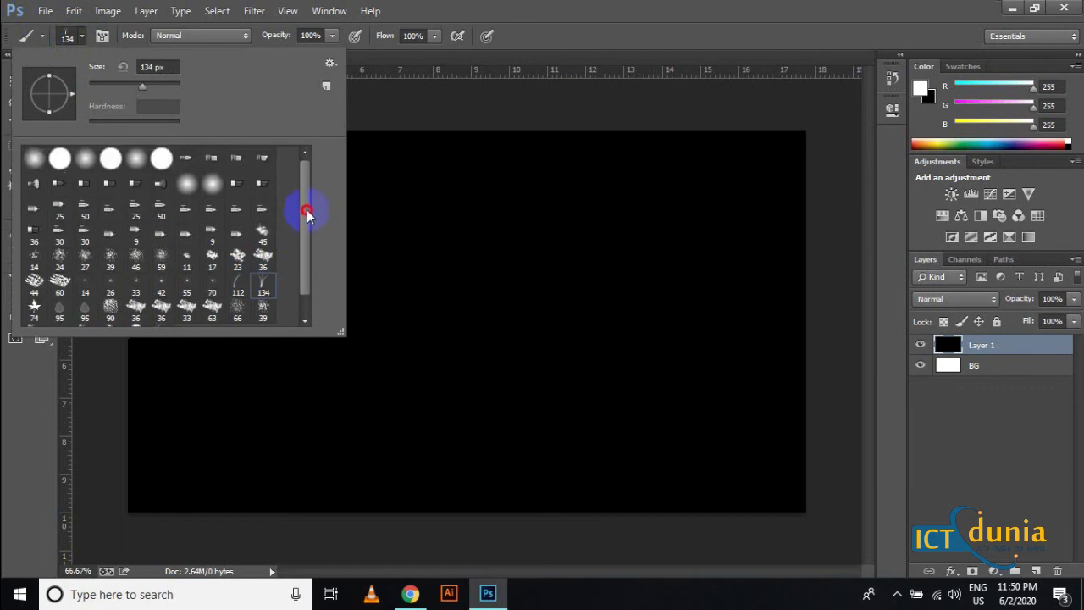
scroll(193, 265, down, 1)
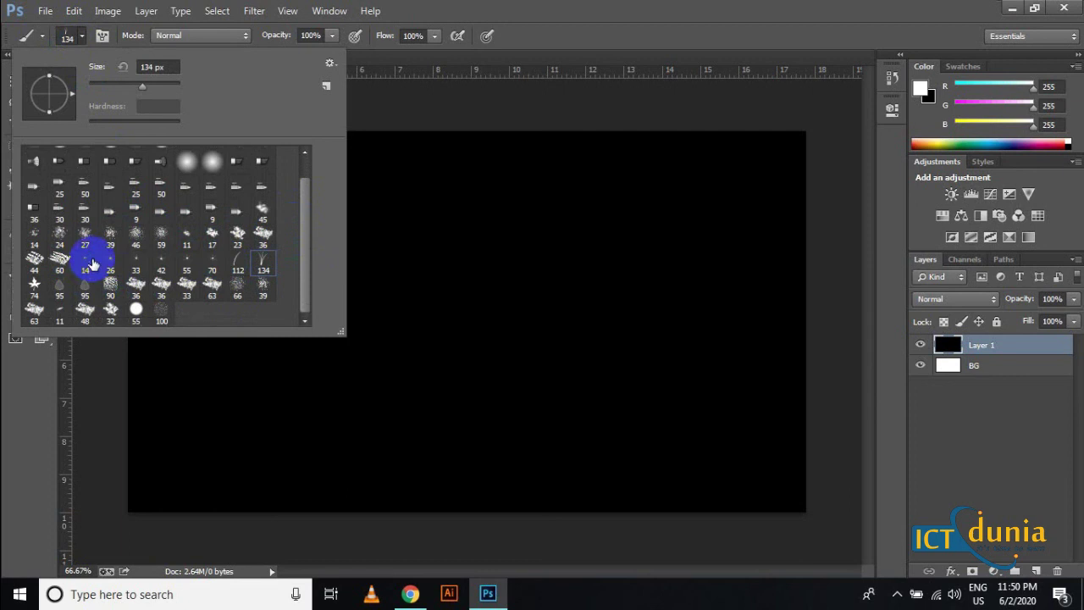
scroll(104, 255, up, 1)
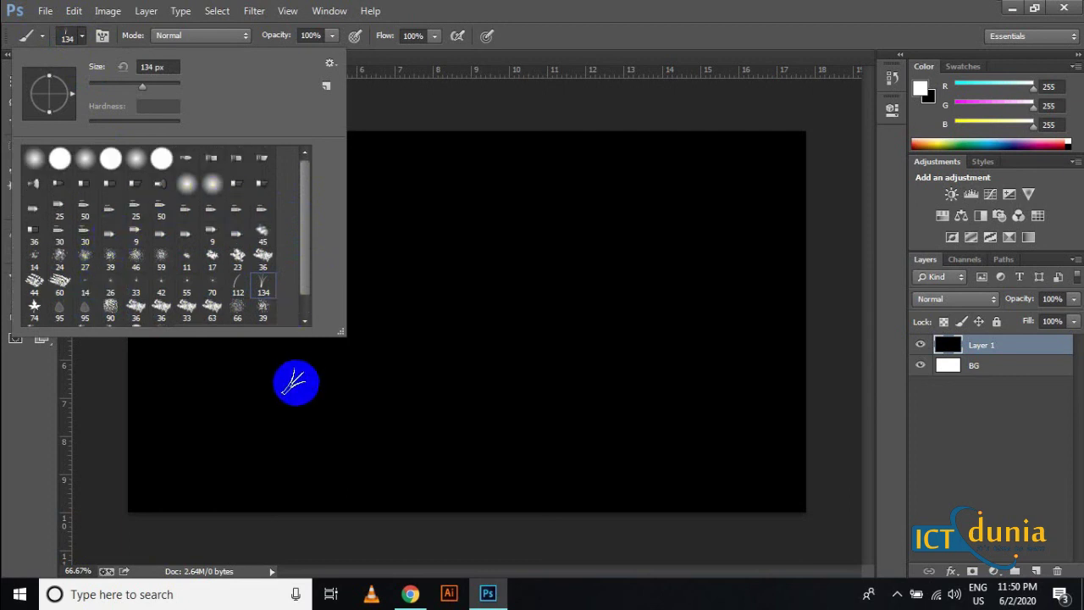
click(308, 209)
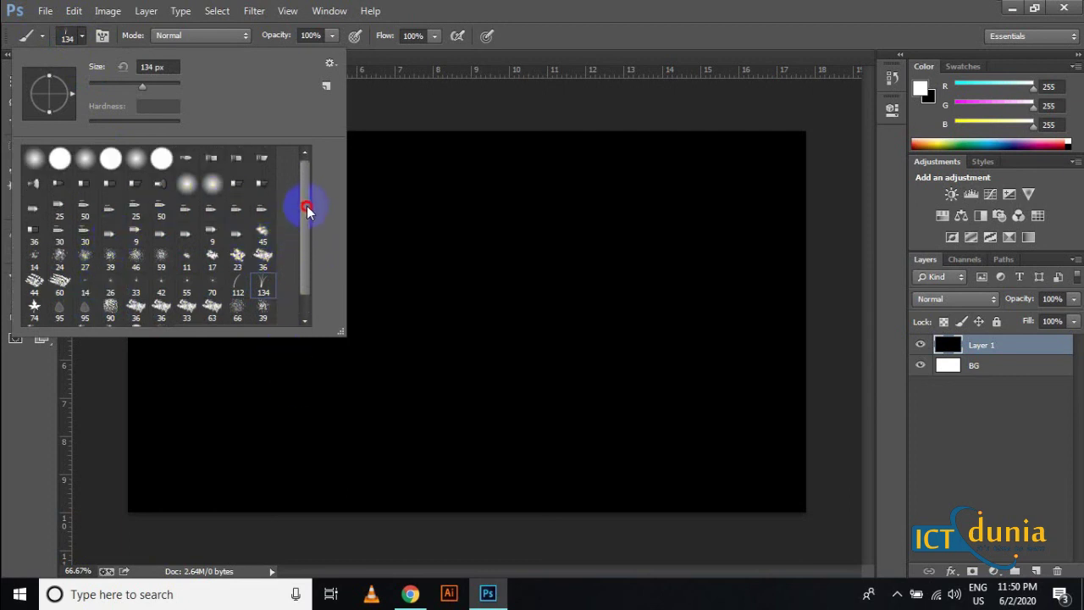
click(36, 161)
click(567, 21)
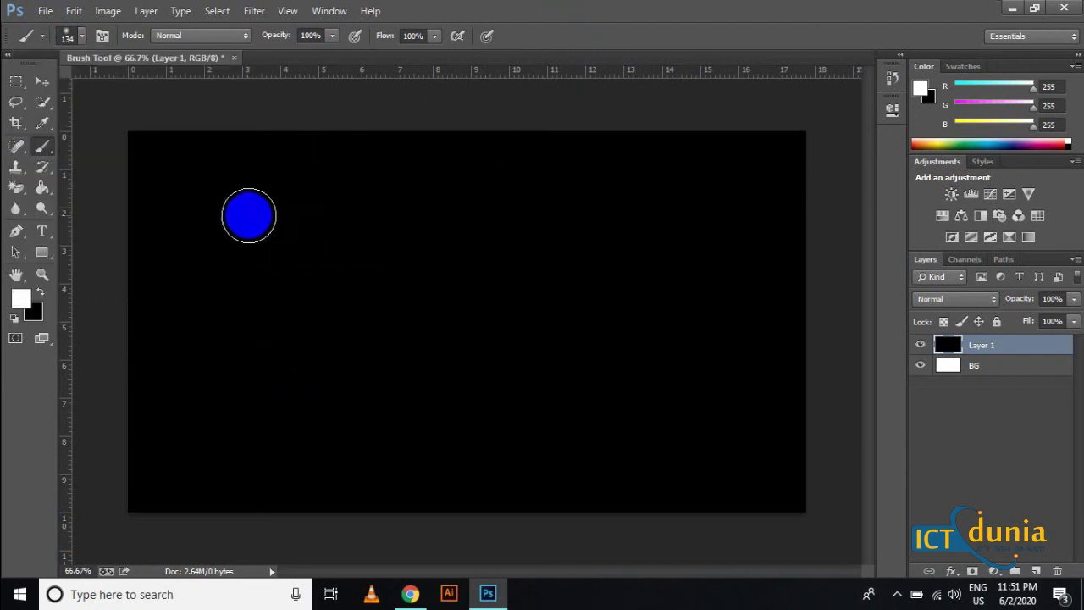
Resize the soft round brush tip to 250 px.
key(bracketright)
key(bracketright)
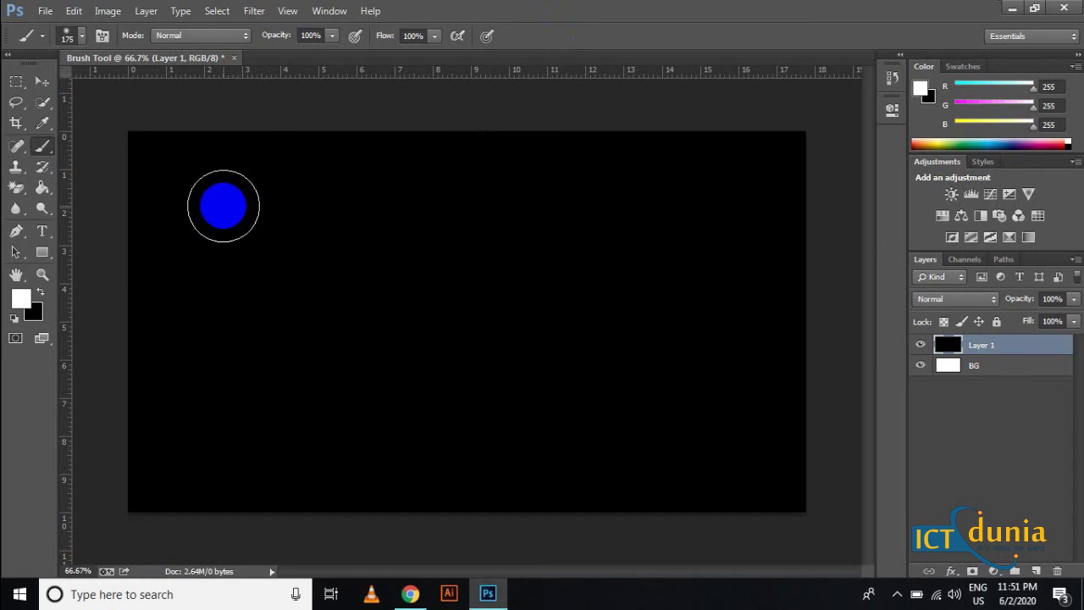
key(bracketright)
key(bracketright)
key(bracketright)
key(bracketright)
key(bracketright)
key(bracketright)
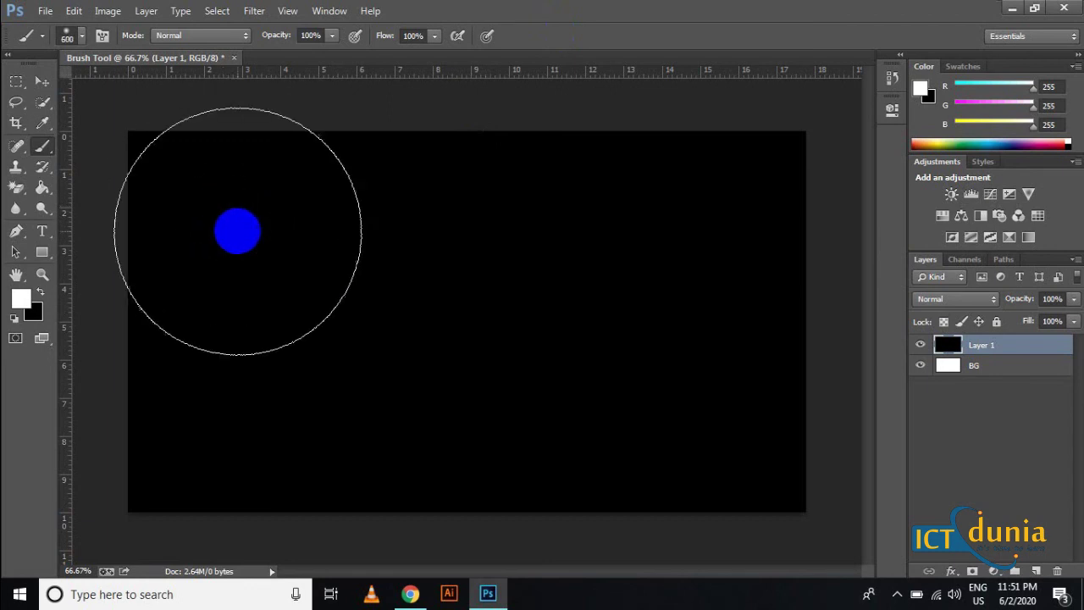
key(bracketleft)
key(bracketleft)
key(bracketleft)
key(bracketleft)
key(bracketleft)
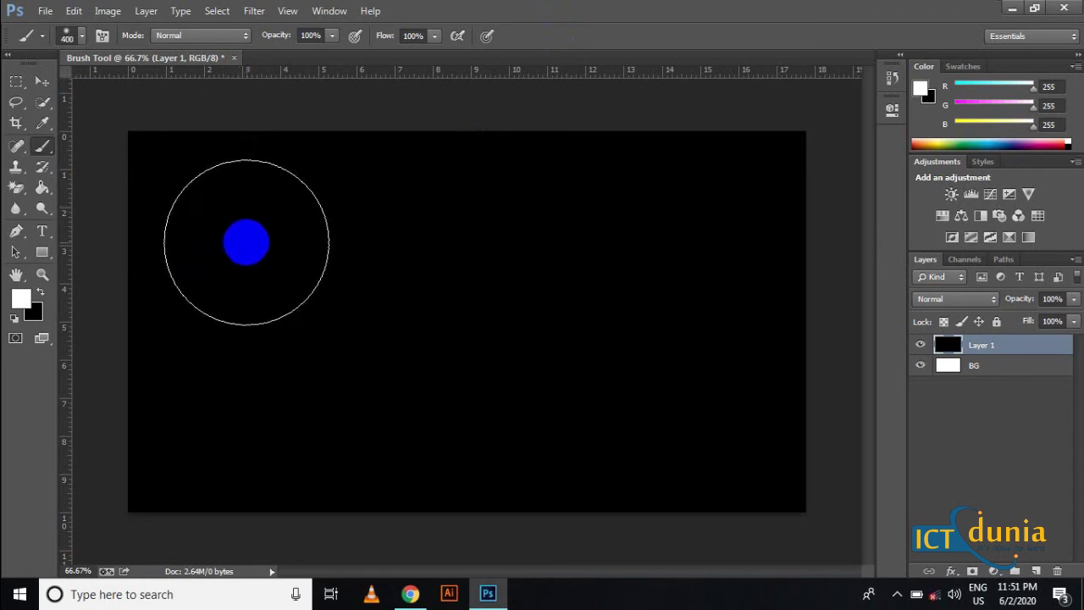
key(bracketleft)
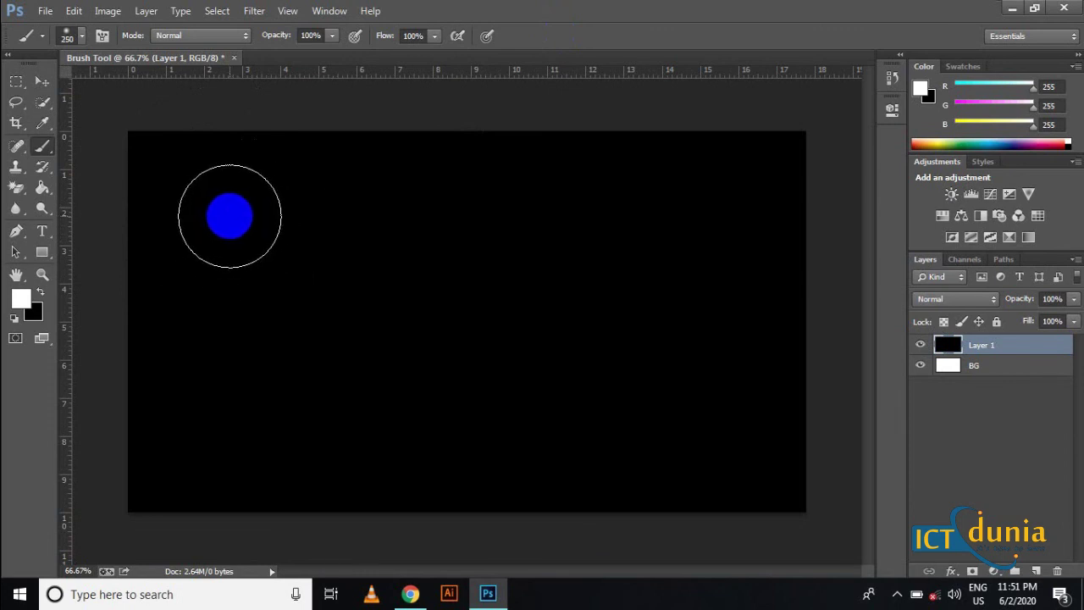
Try a single soft white brush dab in the canvas's upper-left area on the black layer and undo it.
click(230, 216)
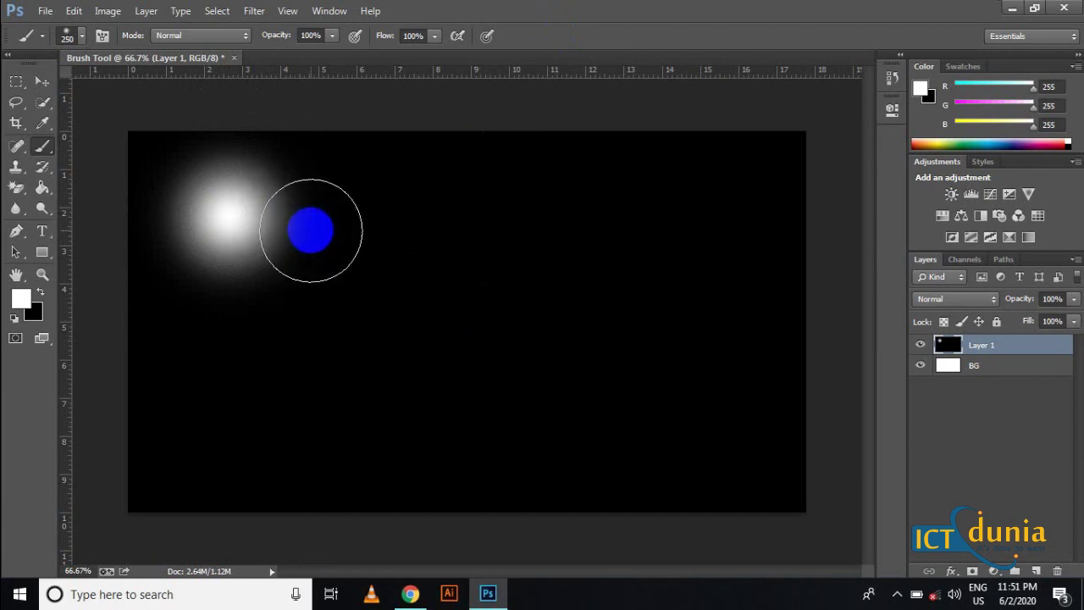
key(ctrl+z)
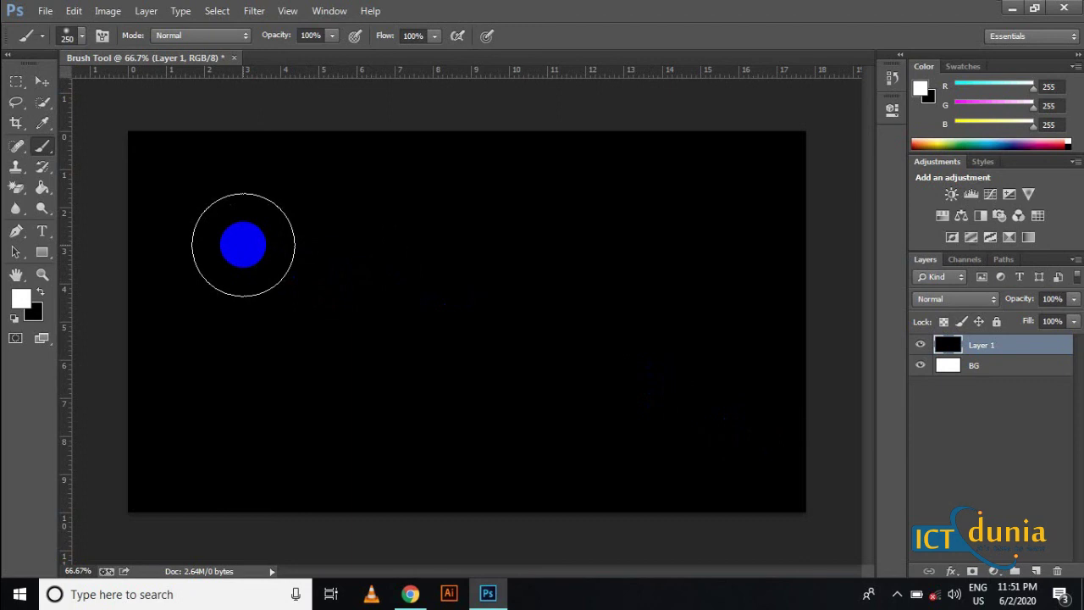
Add a new empty layer above the black layer.
click(1037, 572)
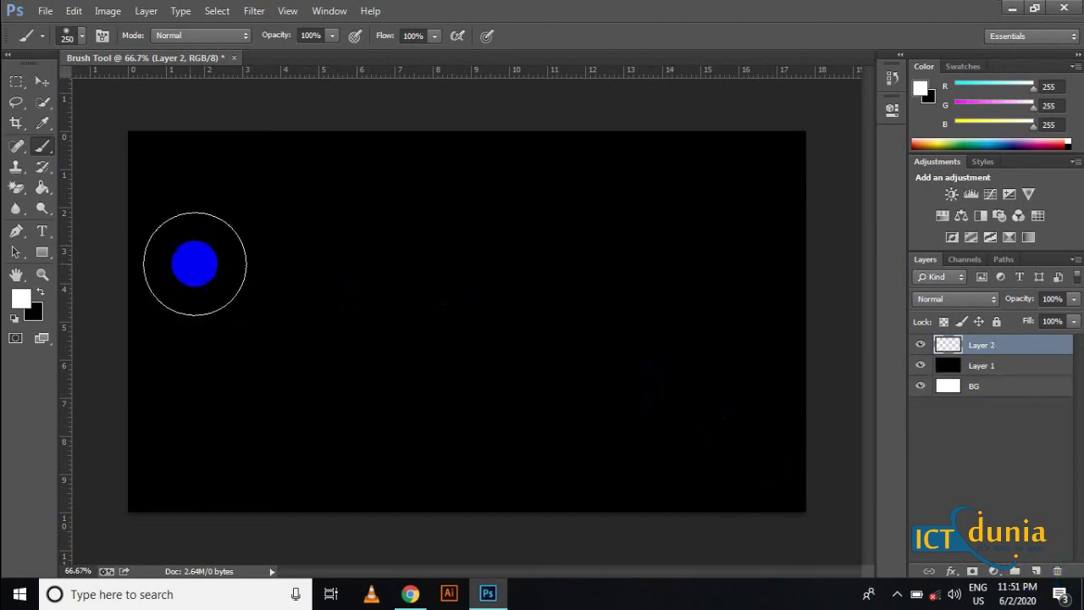
Confirm white (ffffff) as the foreground colour and build up a soft white glow in the canvas's upper-left area with overlapping dabs.
click(21, 298)
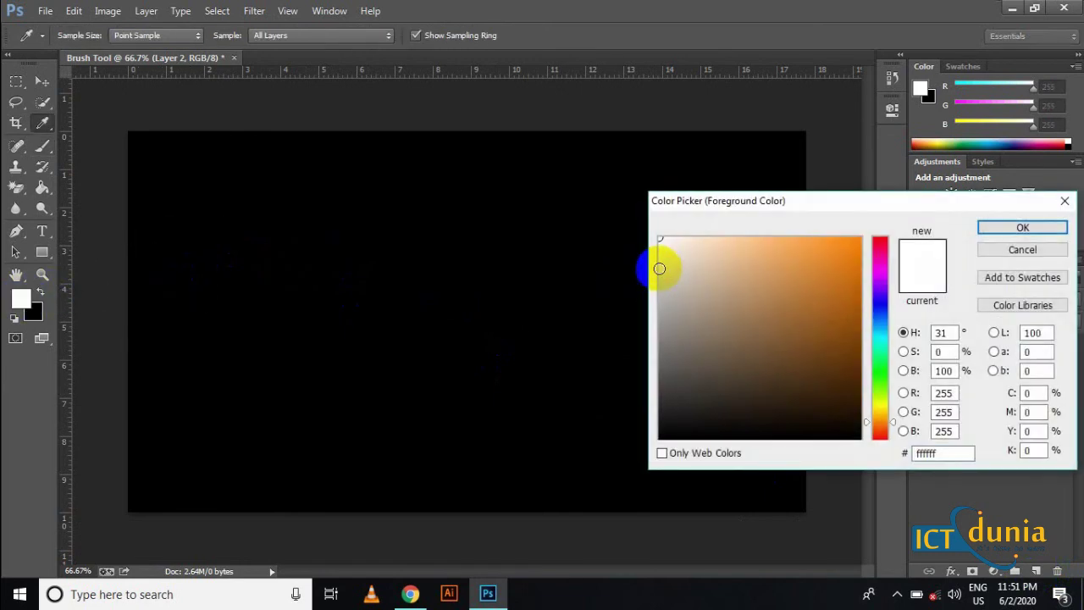
click(663, 237)
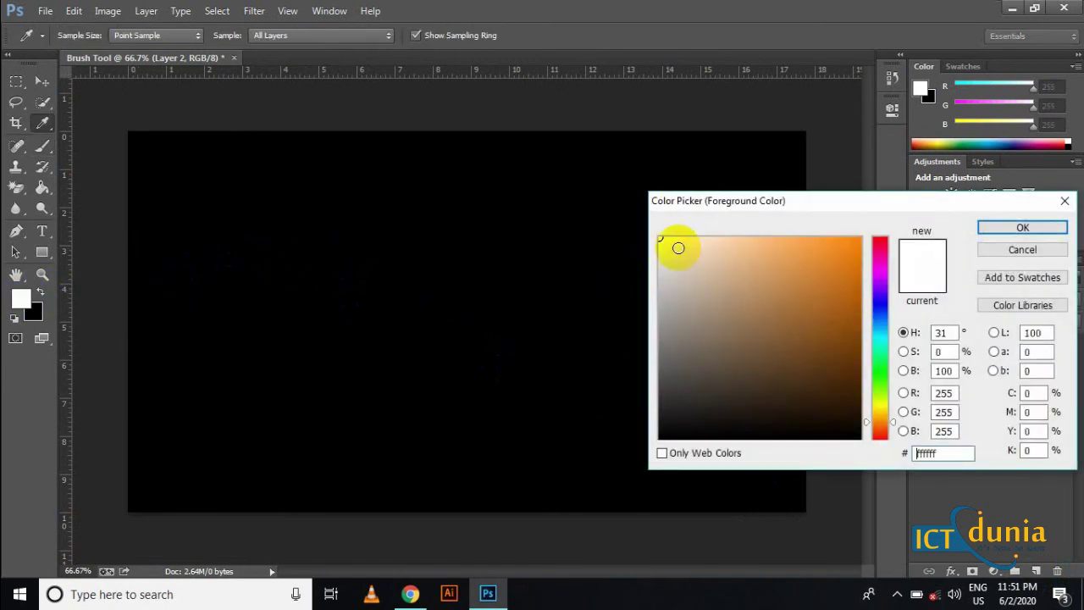
click(996, 231)
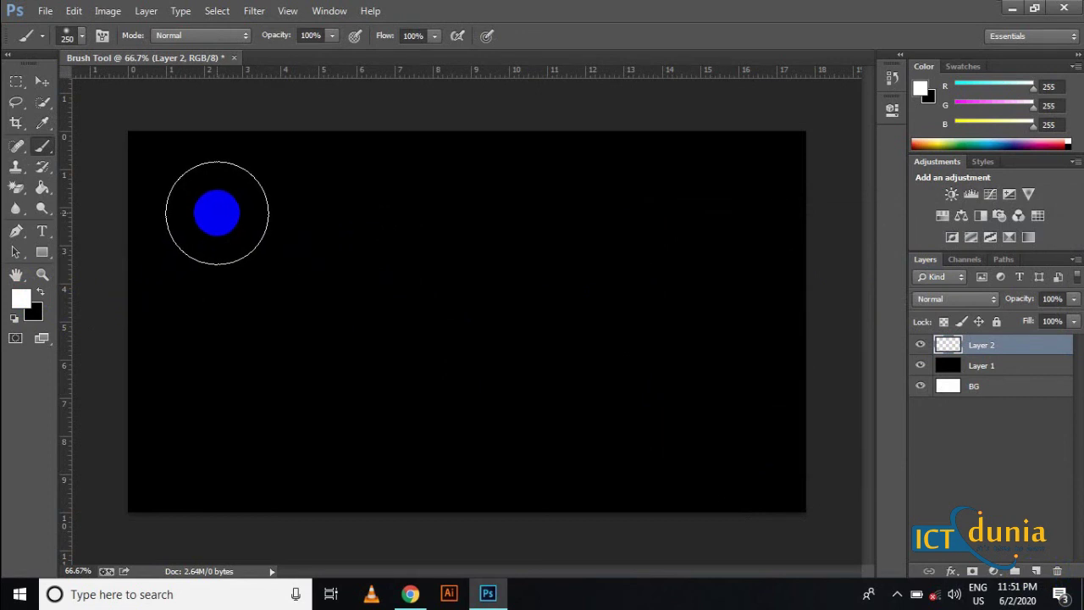
click(218, 212)
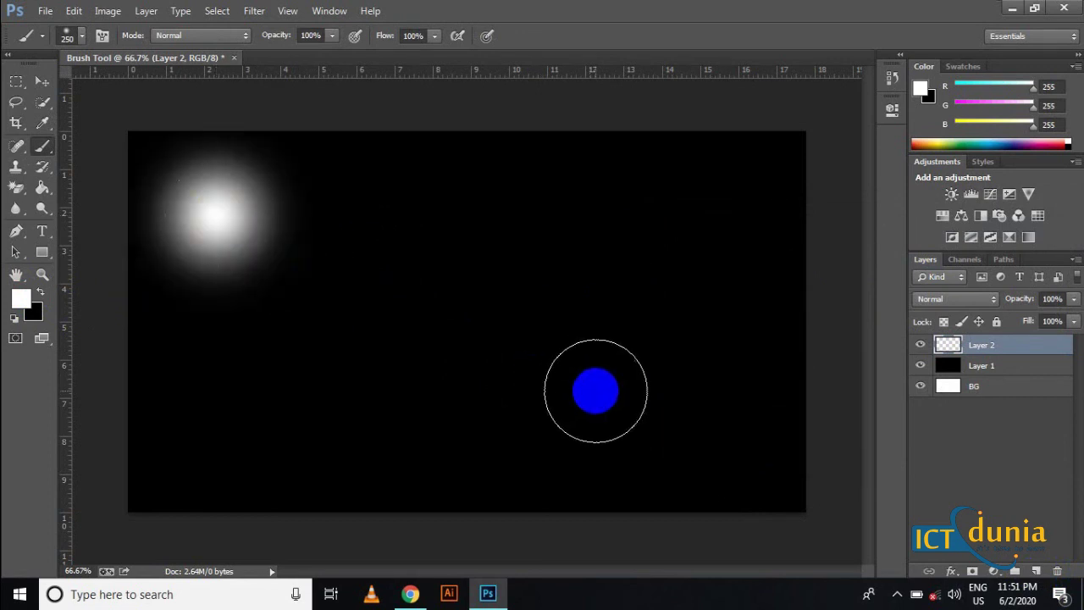
click(213, 215)
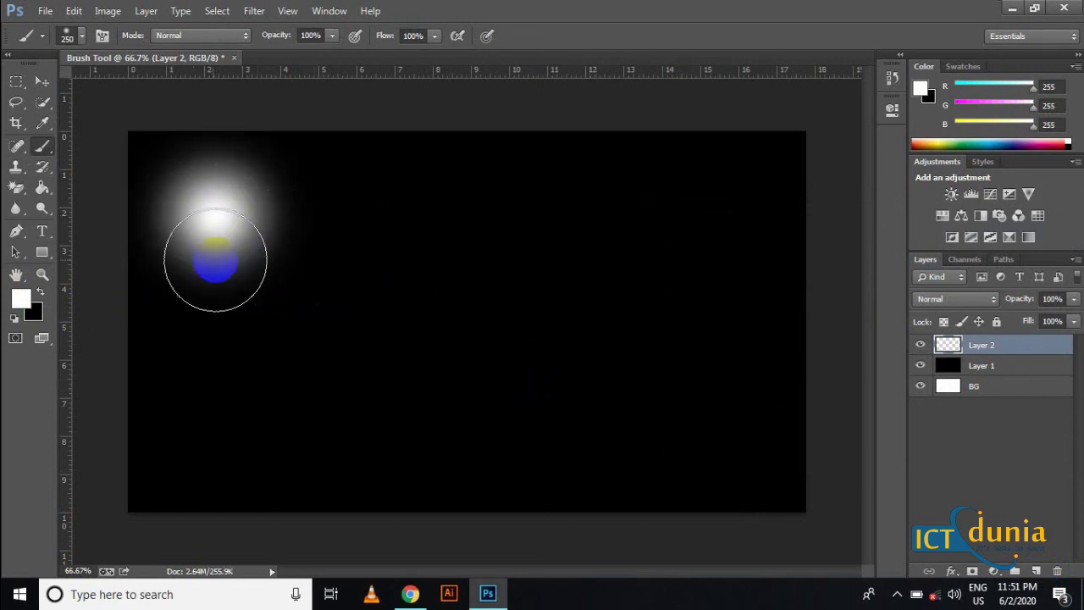
click(213, 213)
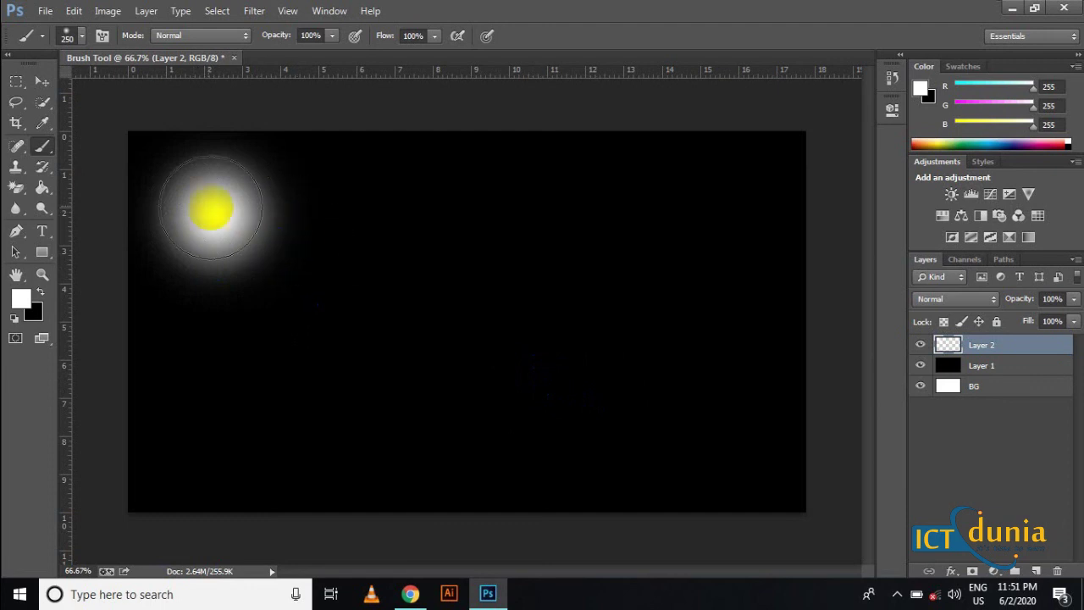
Choose the hard round brush preset, reduce it to 150 px and stamp a solid white disc at the centre of the glow.
click(79, 38)
click(75, 167)
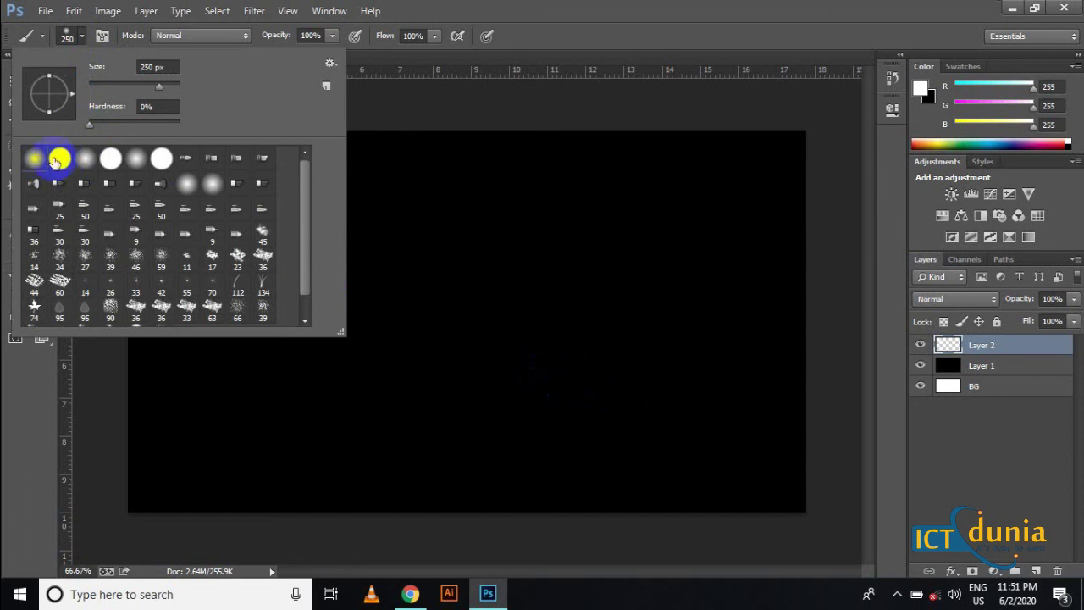
click(56, 166)
click(593, 29)
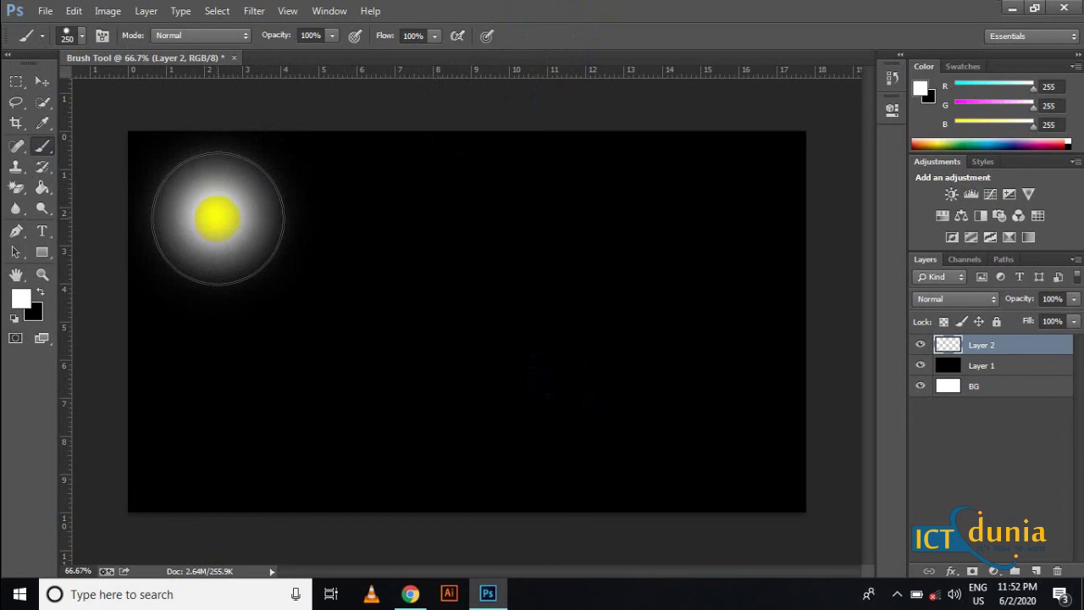
key(bracketleft)
key(bracketleft)
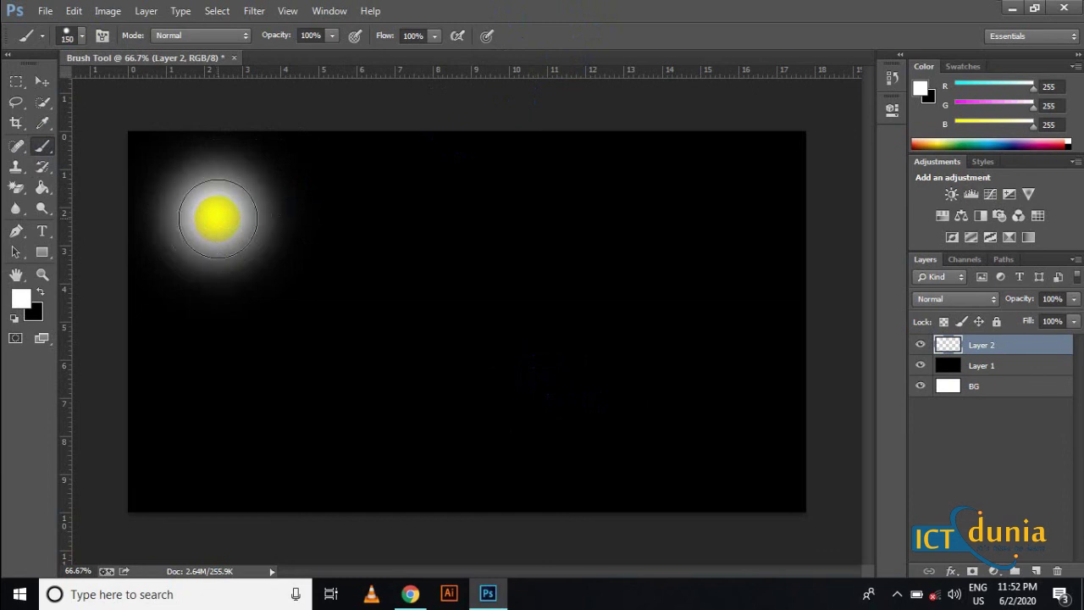
click(218, 219)
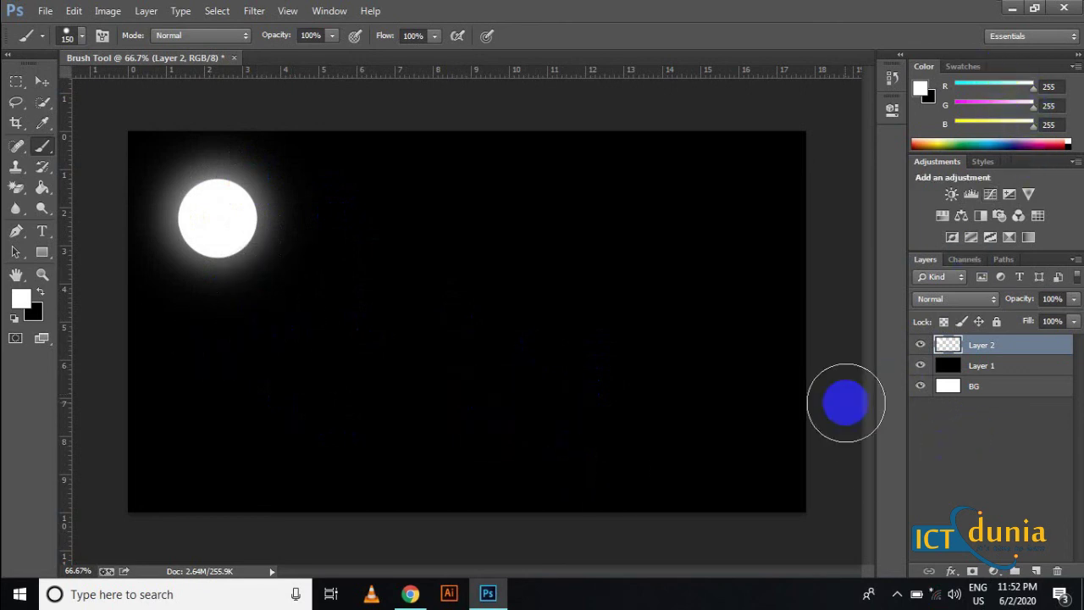
Add a new layer above the moon layer and choose the 134 px grass brush preset.
click(1037, 571)
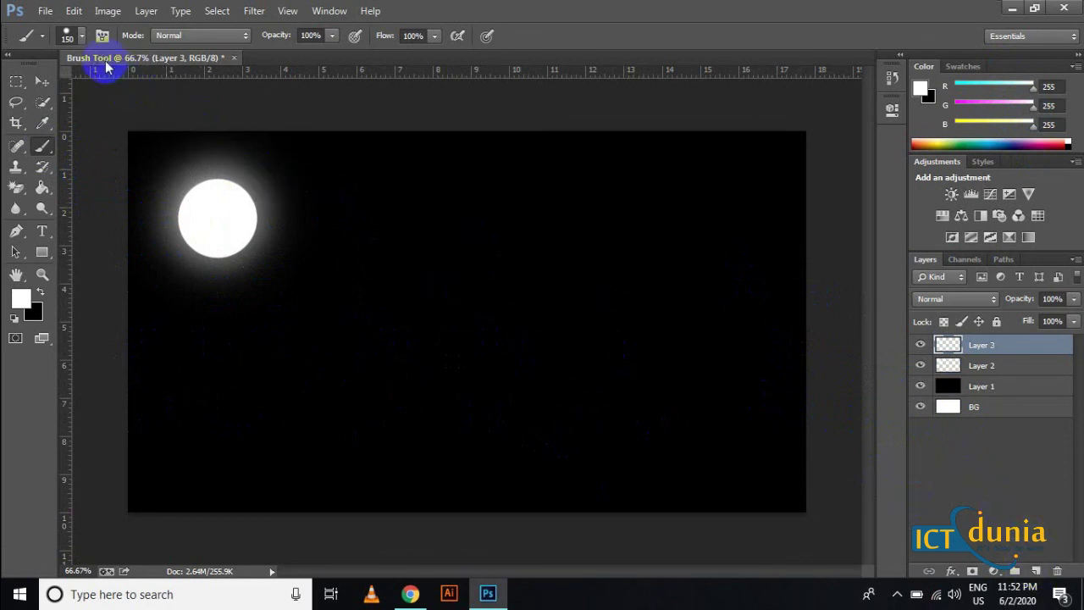
click(82, 36)
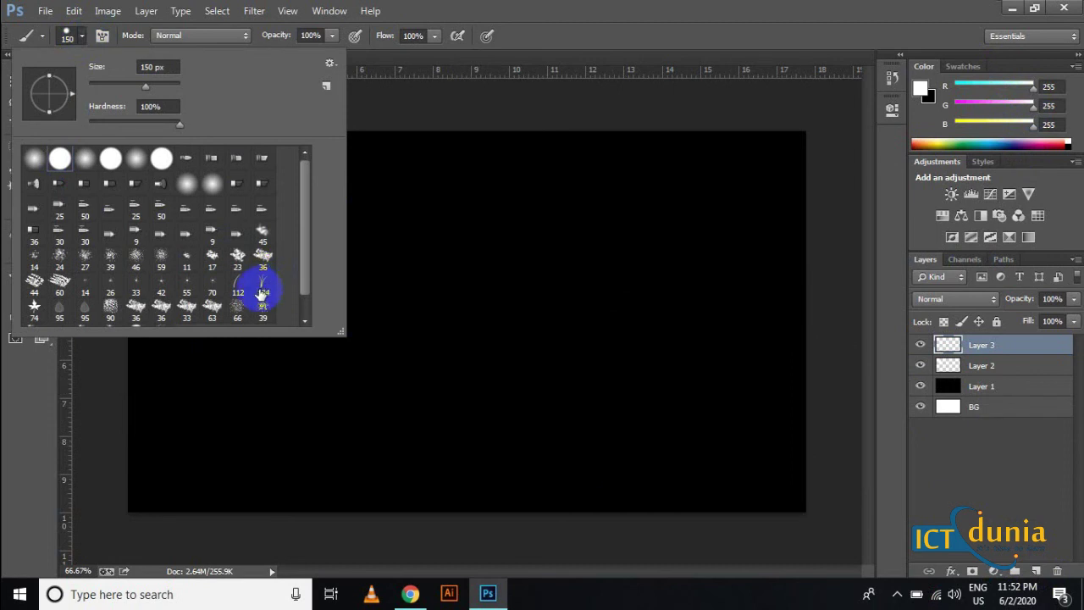
click(499, 6)
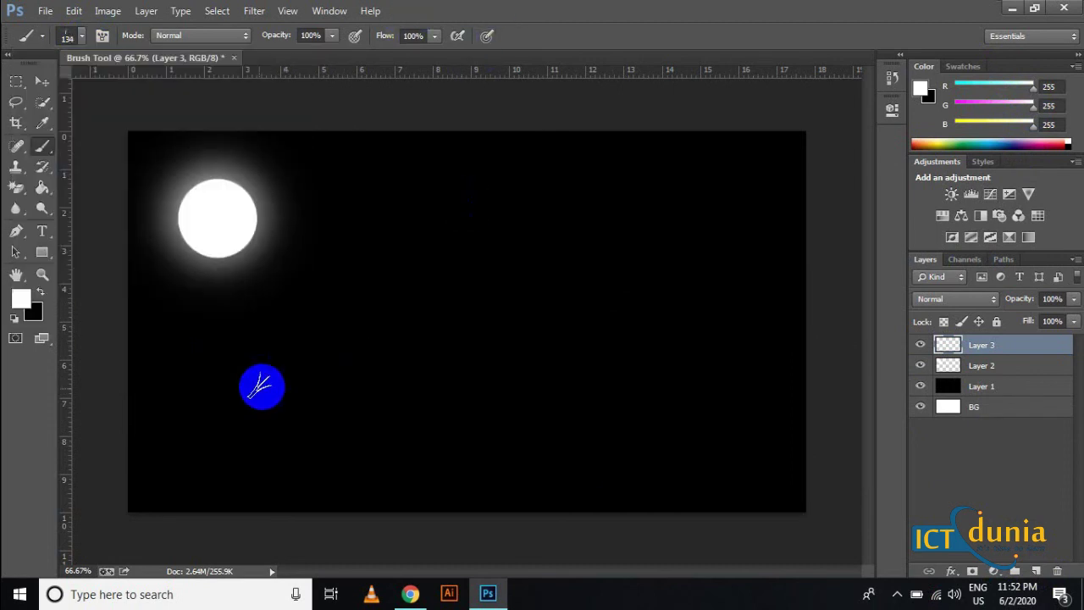
Set the foreground colour to bright green (05e710).
click(21, 297)
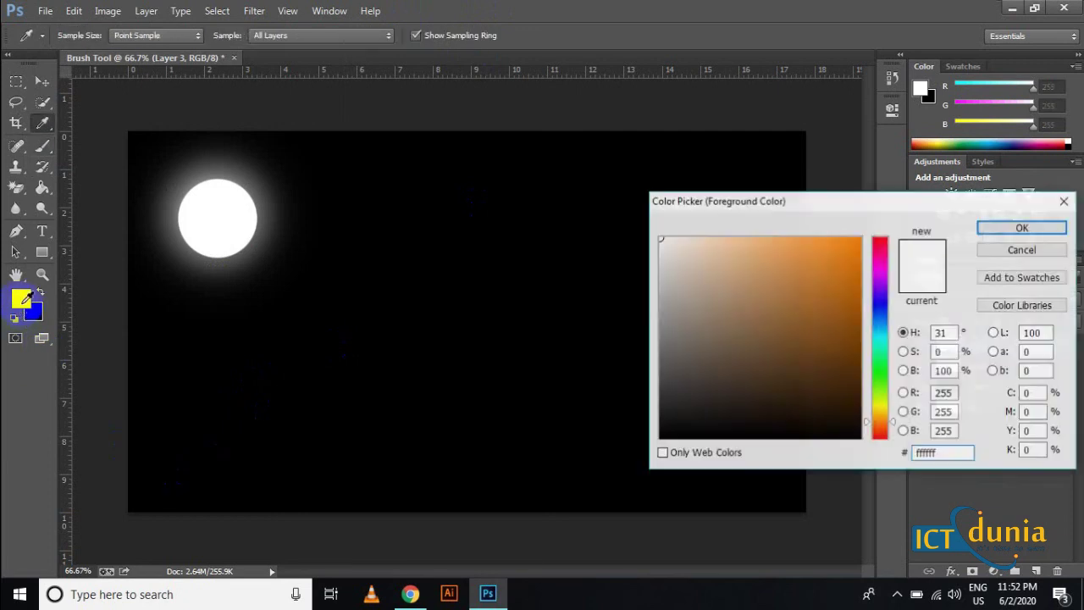
click(881, 371)
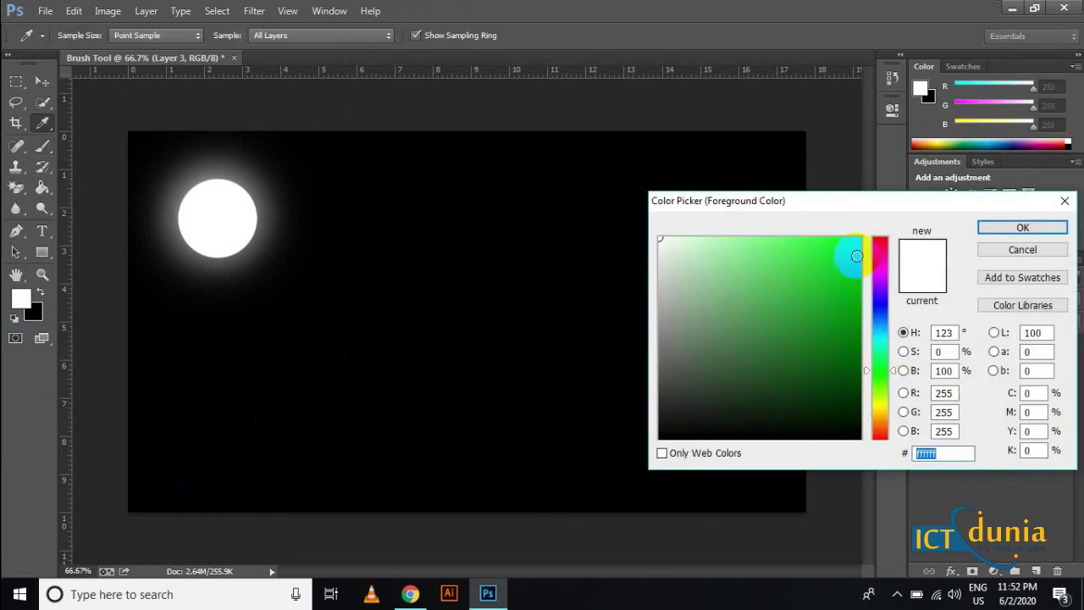
click(856, 256)
click(1008, 228)
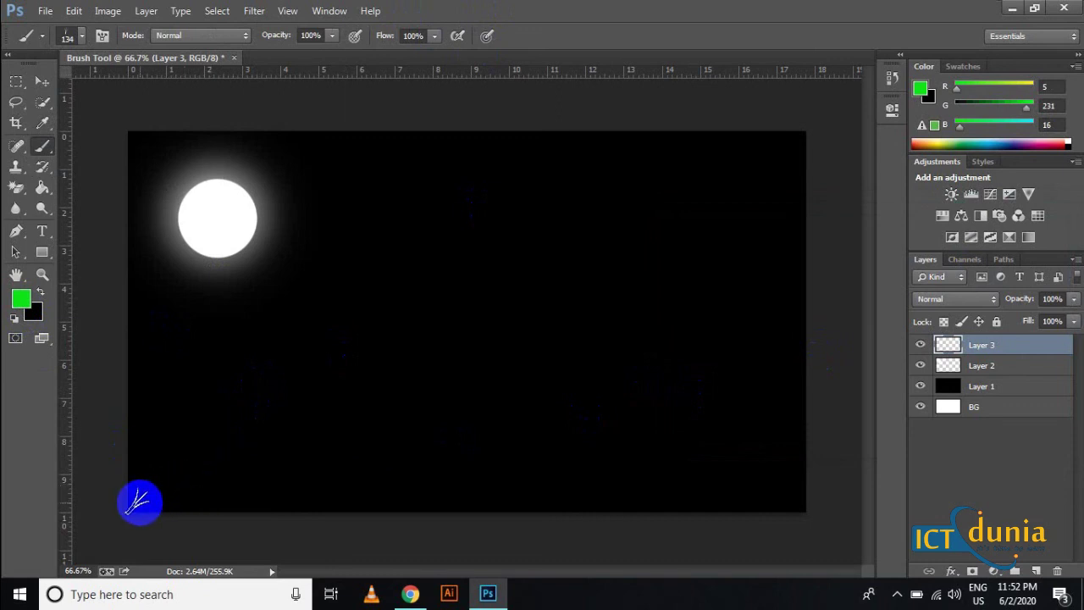
Paint a row of green grass along the whole lower edge of the canvas and fill in its sparse spots.
mouse_move(139, 500)
mouse_down()
mouse_move(462, 505)
mouse_move(360, 499)
mouse_move(584, 502)
mouse_move(564, 498)
mouse_move(791, 494)
mouse_up()
mouse_move(618, 515)
mouse_down()
mouse_move(574, 503)
mouse_move(602, 503)
mouse_move(623, 518)
mouse_move(743, 494)
mouse_move(783, 500)
mouse_move(665, 504)
mouse_up()
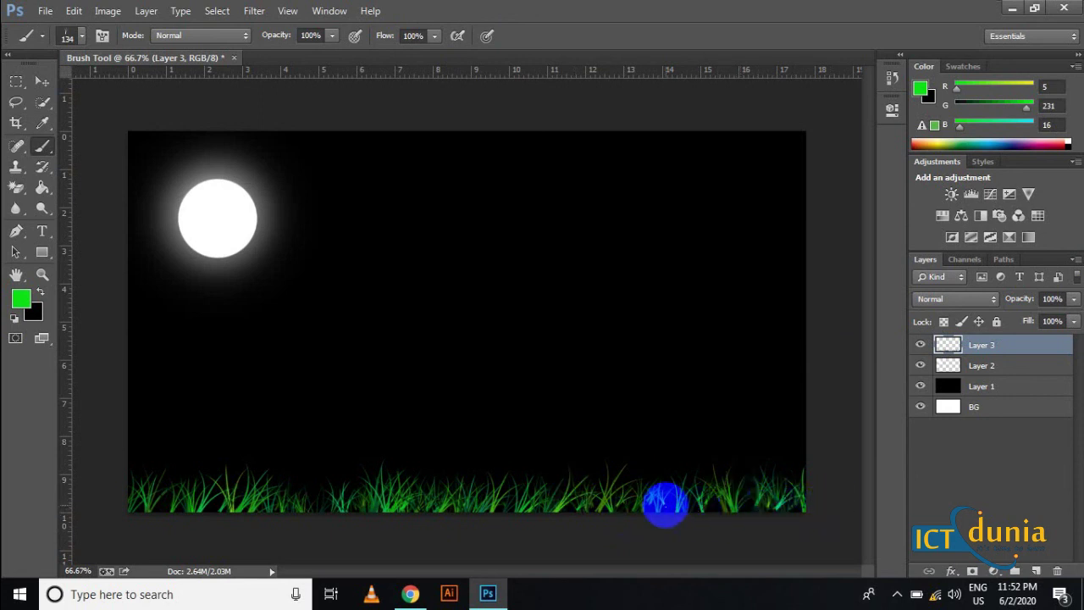
drag(289, 502, 351, 506)
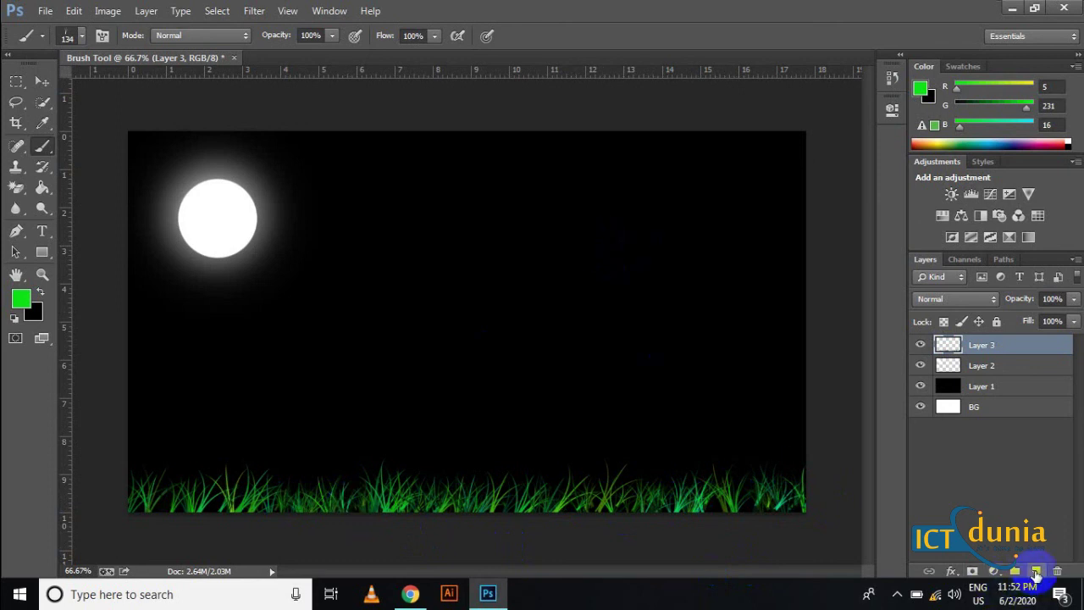
Add another new layer, try a green grass stroke above the existing grass row and undo the stroke.
click(1036, 571)
mouse_move(574, 465)
mouse_down()
mouse_move(588, 443)
mouse_move(773, 438)
mouse_up()
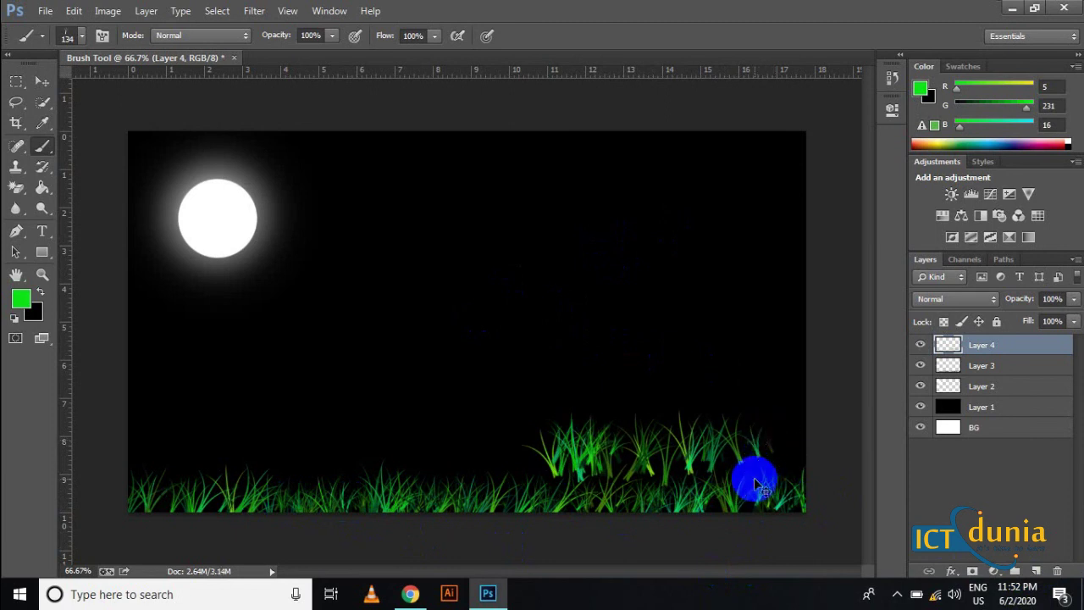
key(ctrl+z)
Set the foreground colour to orange with RGB values 244, 156, 4.
click(21, 298)
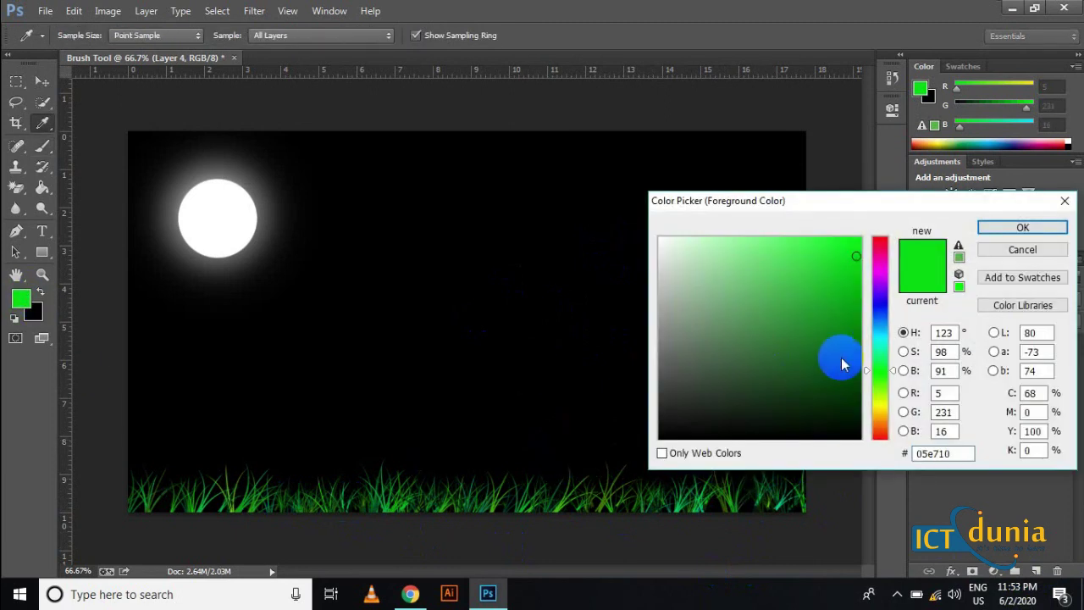
click(885, 418)
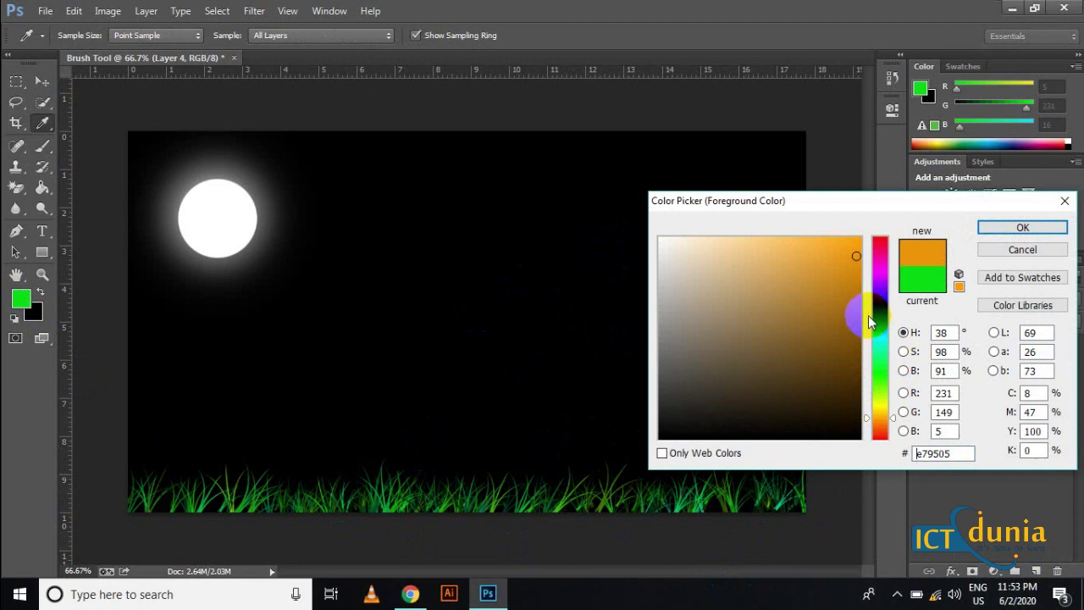
drag(867, 258, 862, 239)
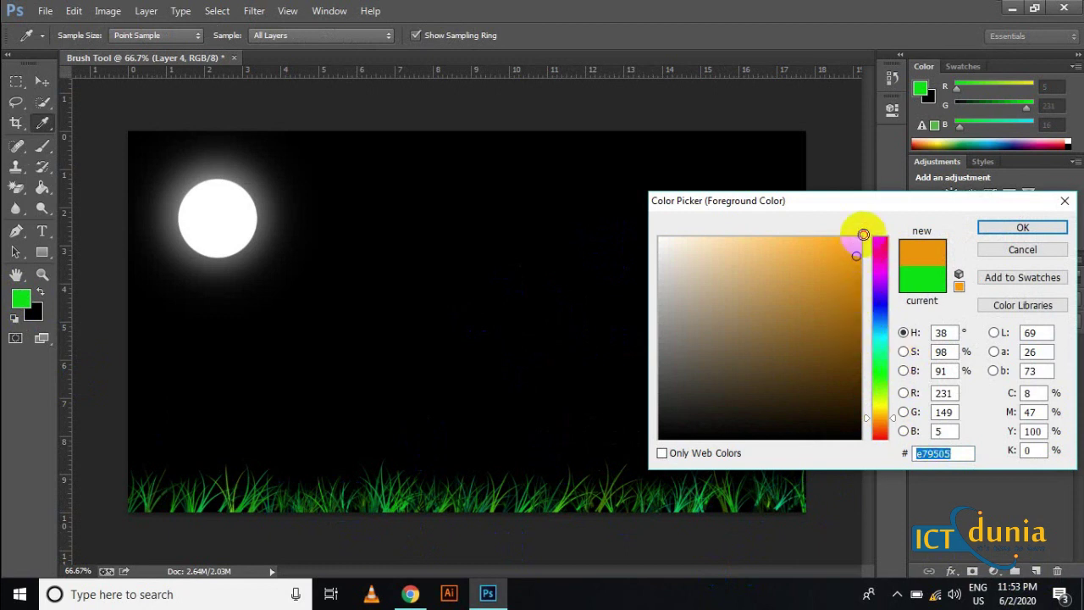
click(1009, 226)
Paint two overlapping rows of orange grass across the canvas on Layer 4 and move that layer below Layer 3.
key(b)
mouse_move(183, 449)
mouse_down()
mouse_move(475, 459)
mouse_move(765, 455)
mouse_up()
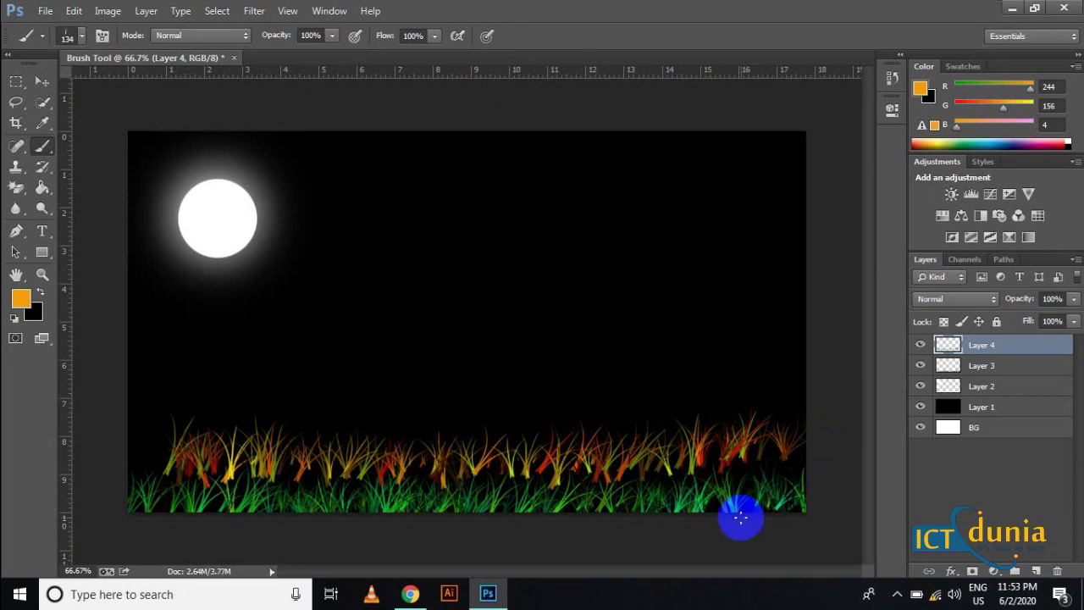
mouse_move(978, 348)
mouse_down()
mouse_move(976, 385)
mouse_move(993, 344)
mouse_up()
mouse_move(138, 475)
mouse_down()
mouse_move(818, 483)
mouse_move(894, 528)
mouse_up()
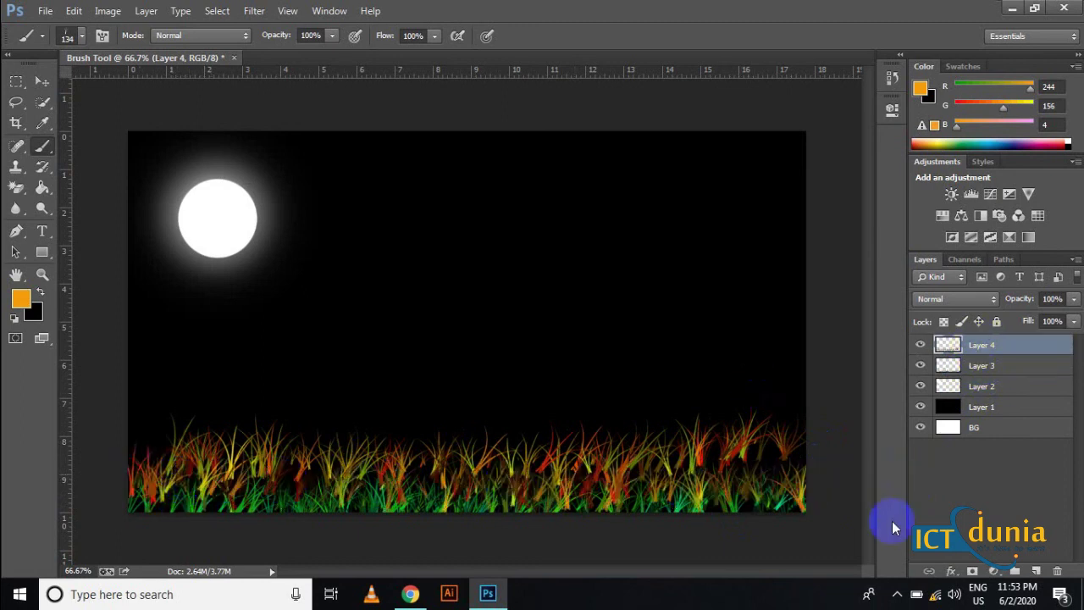
drag(1024, 344, 1023, 371)
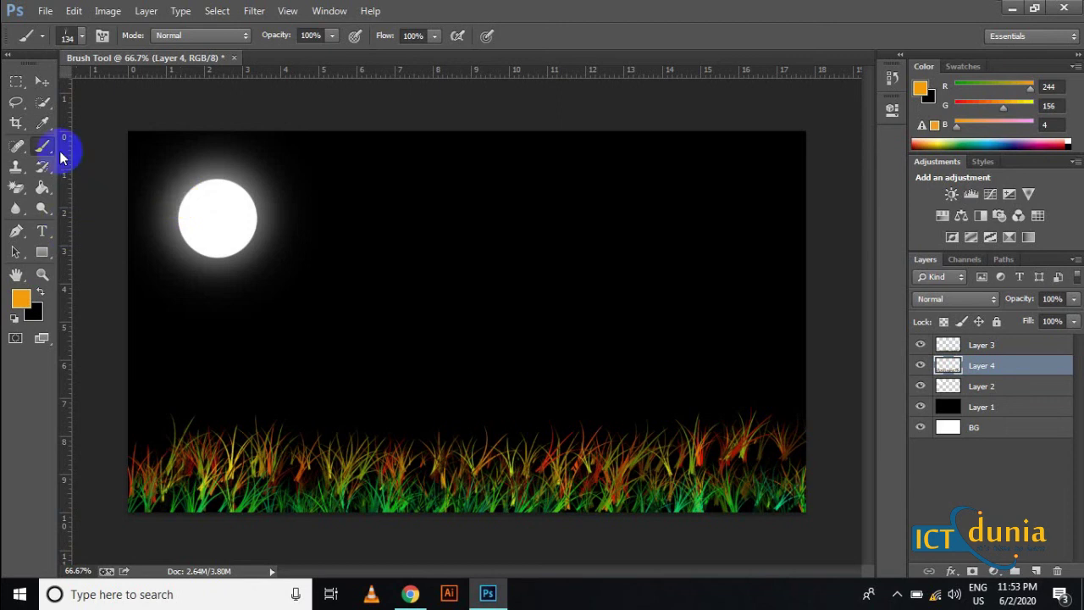
Place the bamboo image unnamed.png from the desktop's New folder into the Brush Tool document.
click(41, 80)
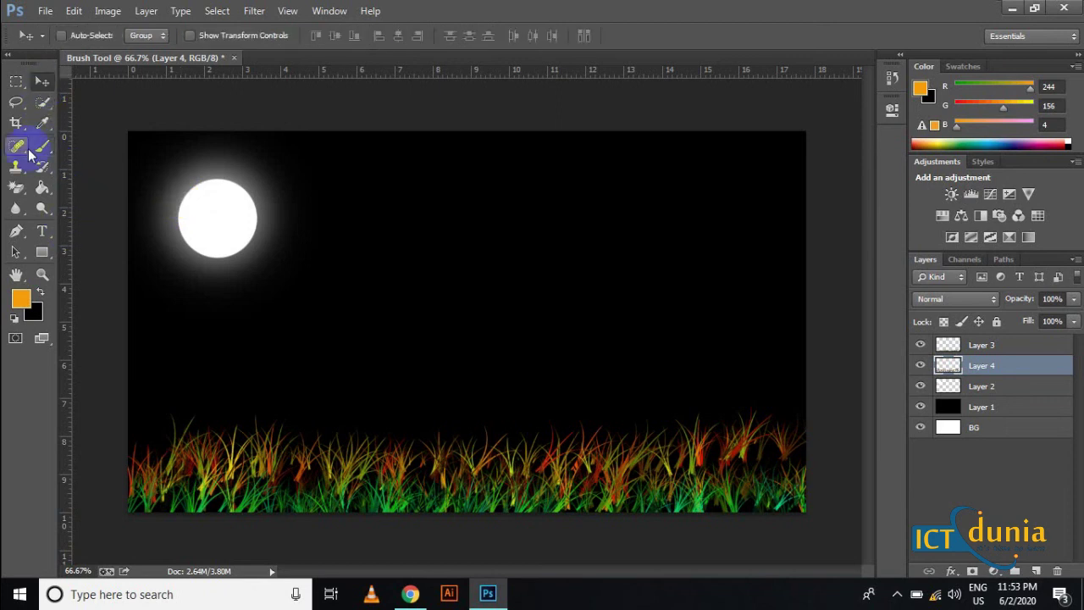
click(46, 11)
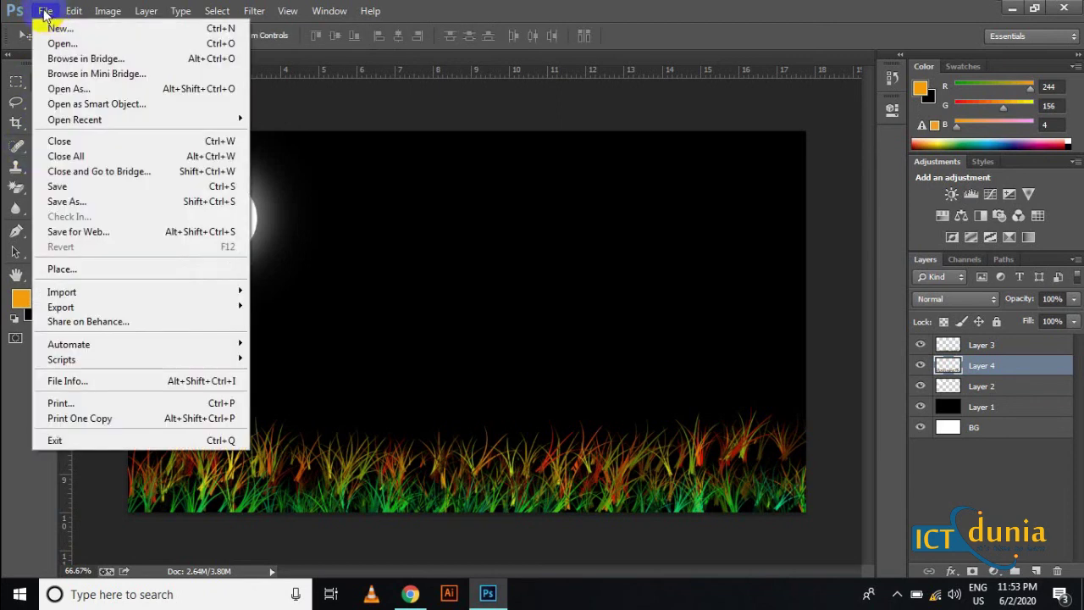
click(45, 11)
click(1014, 8)
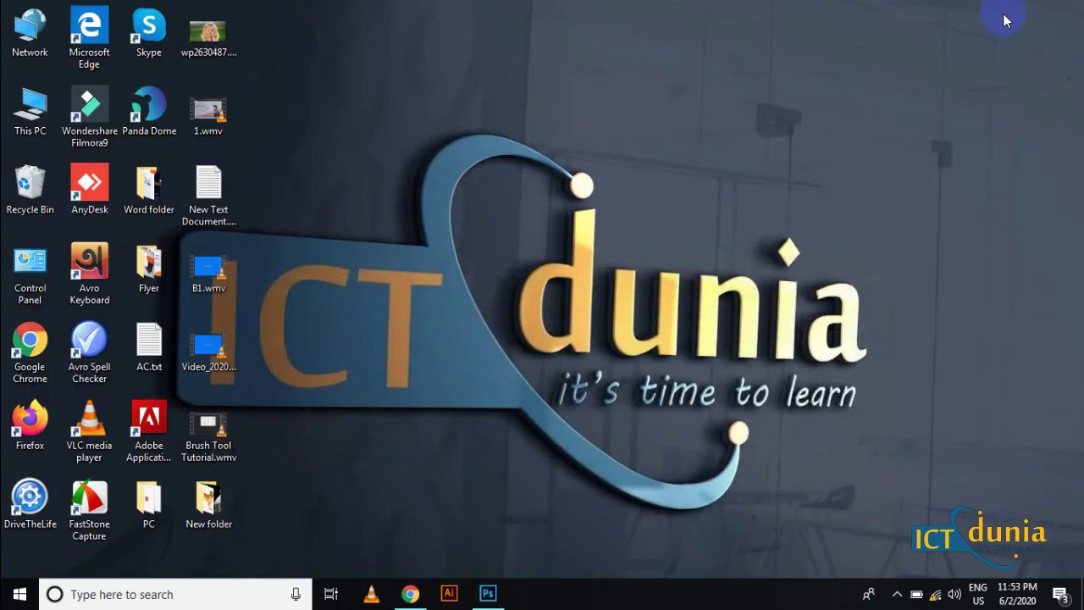
double_click(210, 509)
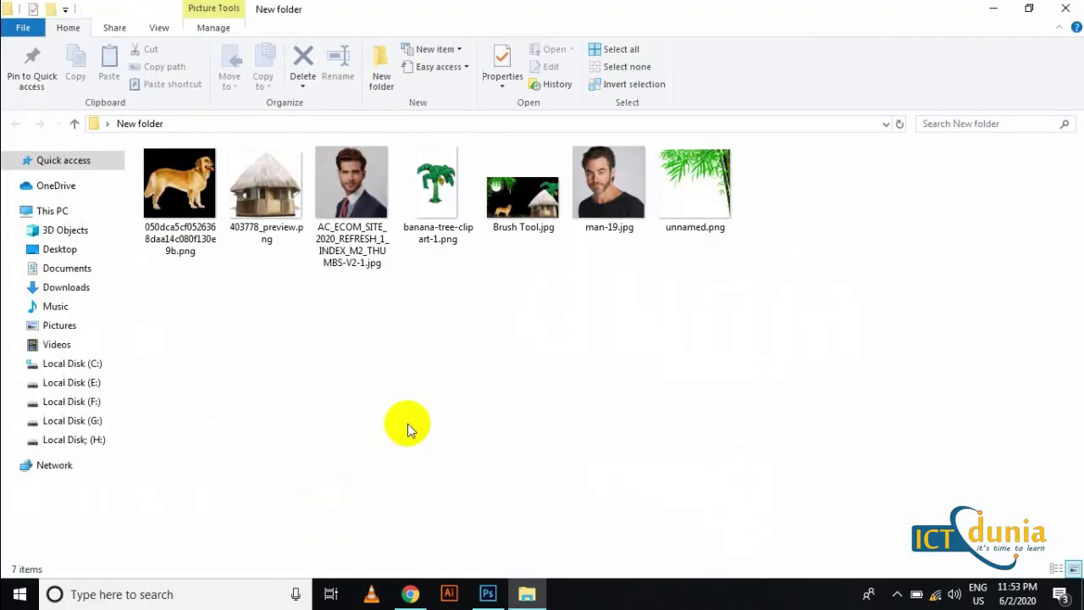
drag(699, 193, 401, 325)
drag(340, 311, 340, 311)
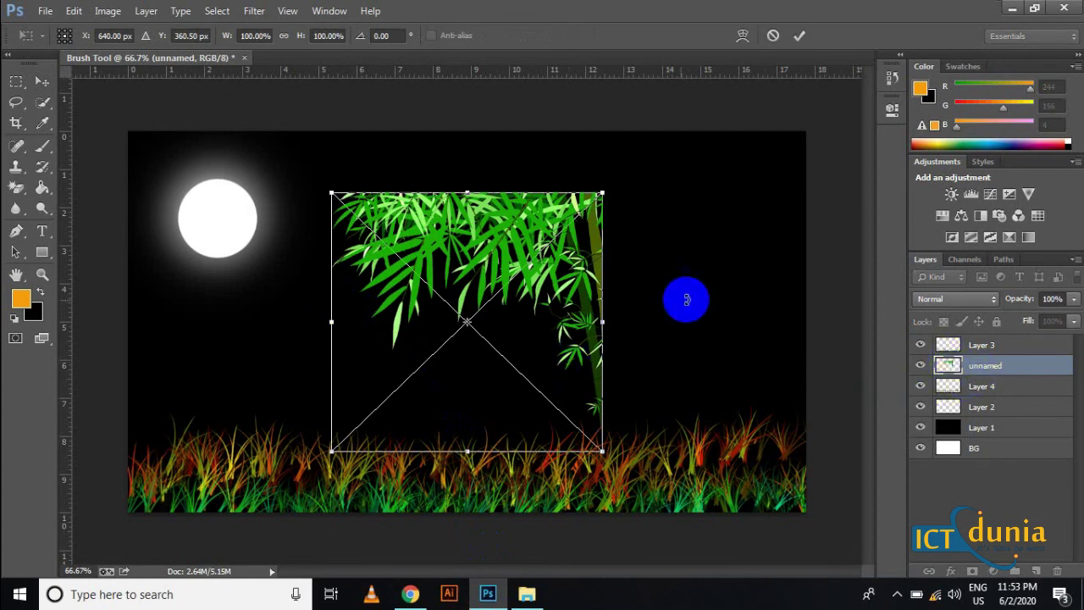
Flip the placed bamboo horizontally, fit it into the canvas's upper-left corner, stretch it taller and wider, and commit the placement.
right_click(557, 288)
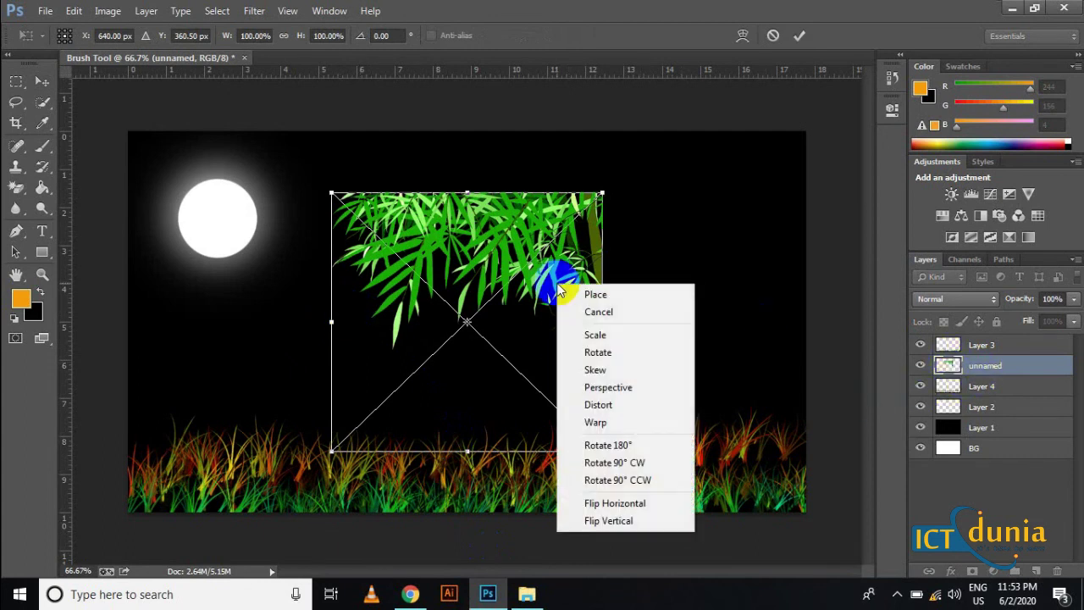
click(617, 503)
drag(501, 226, 292, 172)
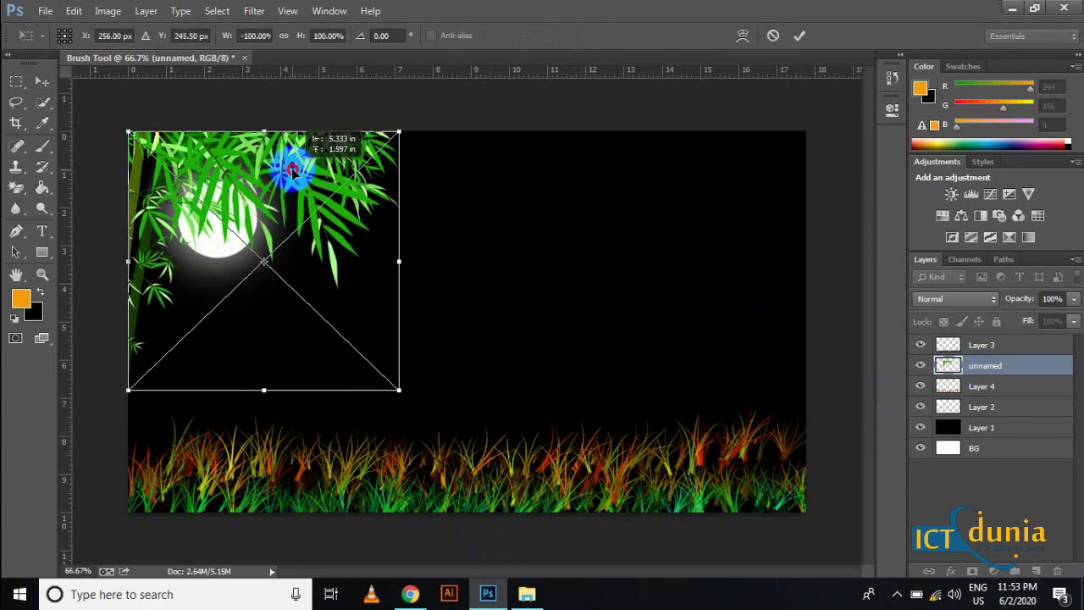
drag(264, 390, 259, 508)
drag(399, 321, 443, 321)
click(804, 38)
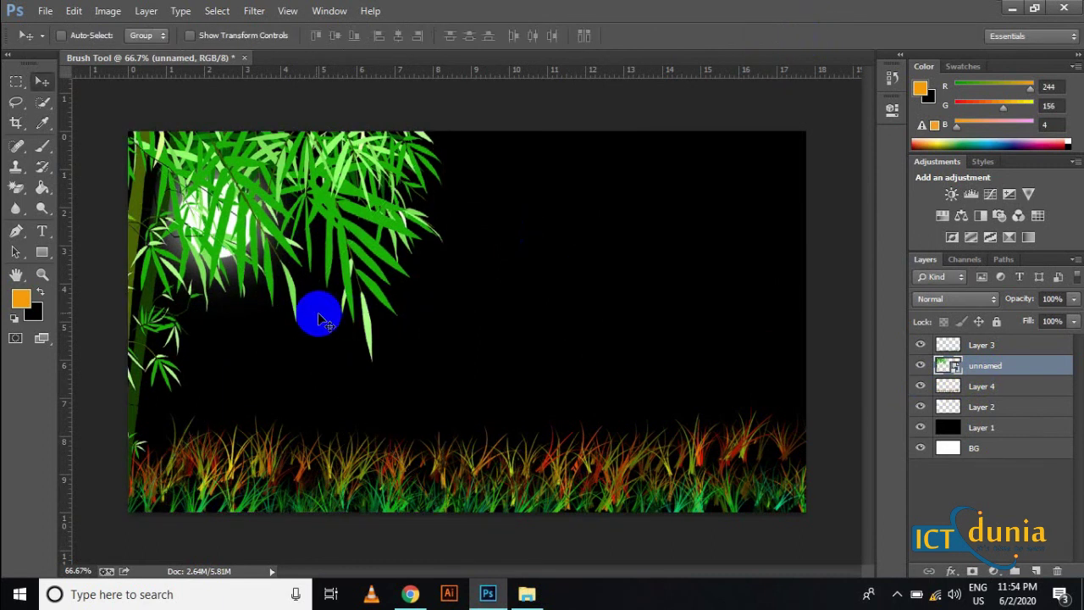
Shift the bamboo upward to uncover the moon and lower the moon on Layer 2 slightly beneath the leaves.
drag(291, 218, 303, 193)
click(1000, 408)
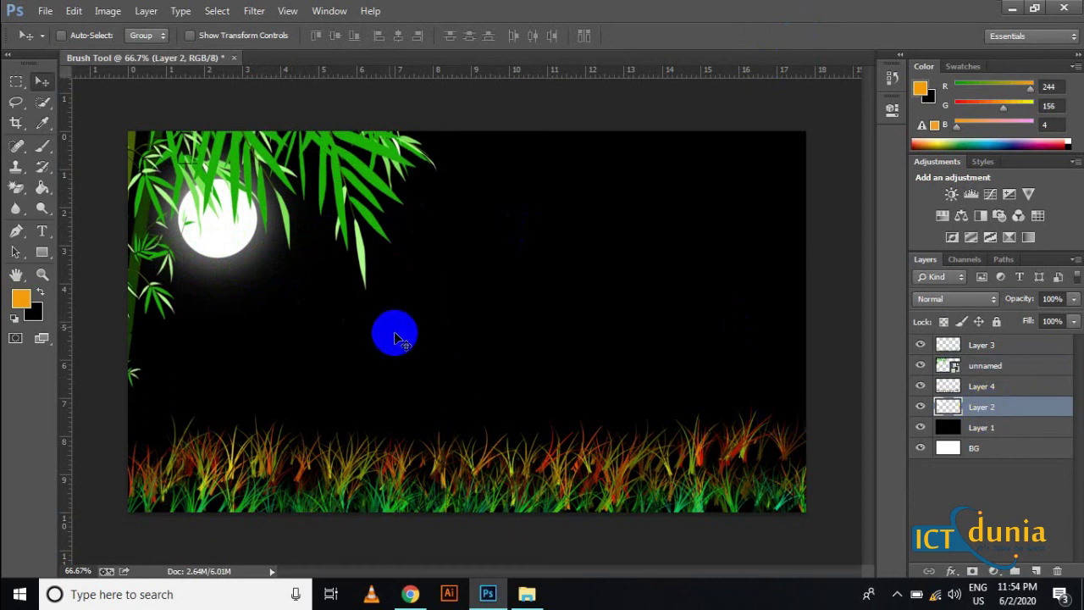
drag(238, 258, 364, 302)
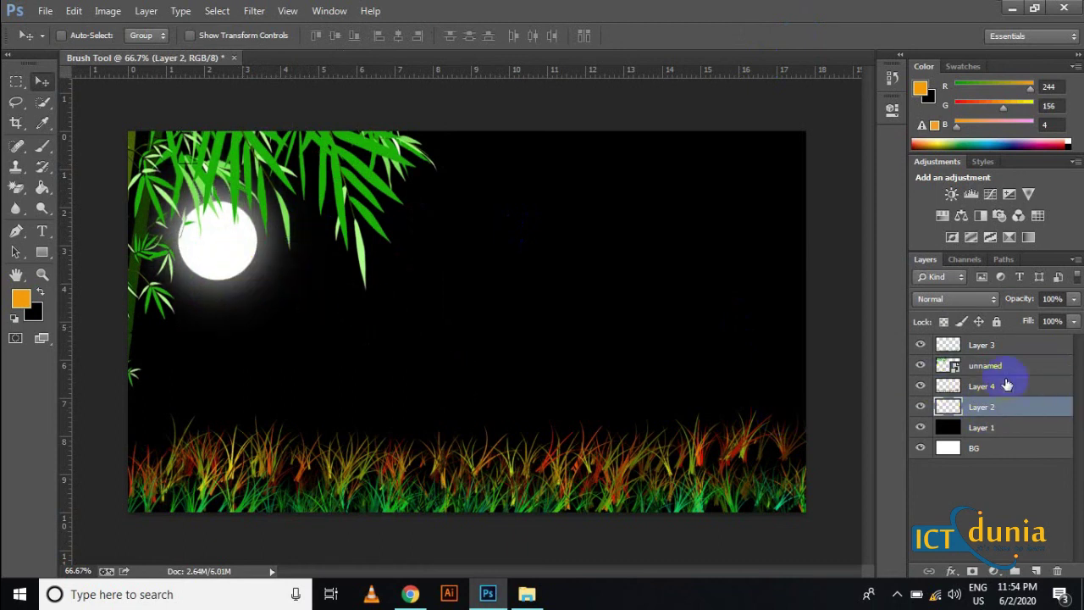
Shift the bamboo on the unnamed layer slightly down and to the right so its stem shows more.
click(985, 349)
click(990, 366)
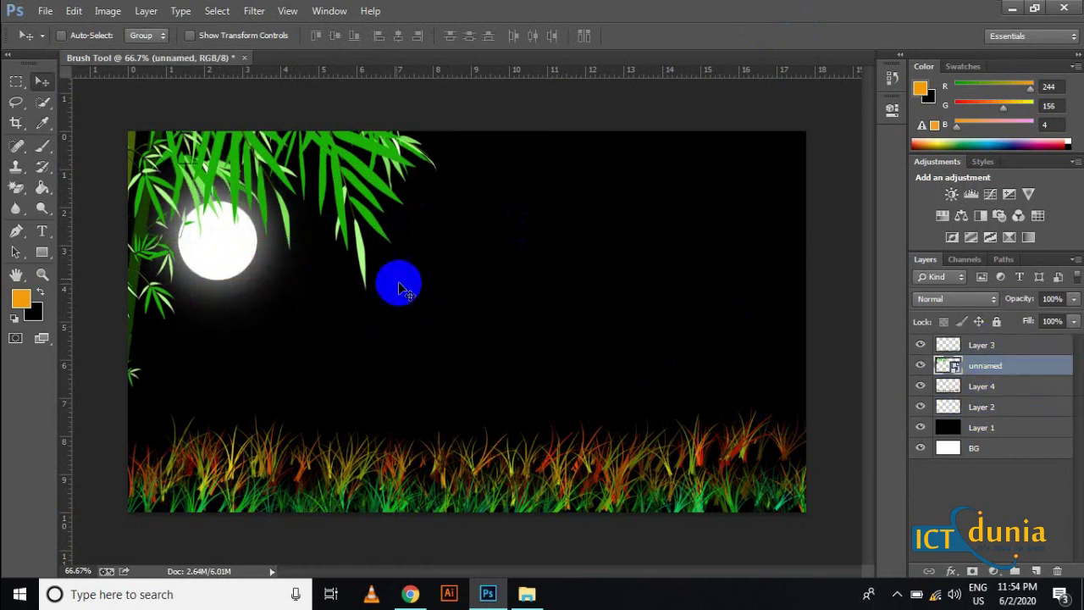
drag(354, 240, 362, 253)
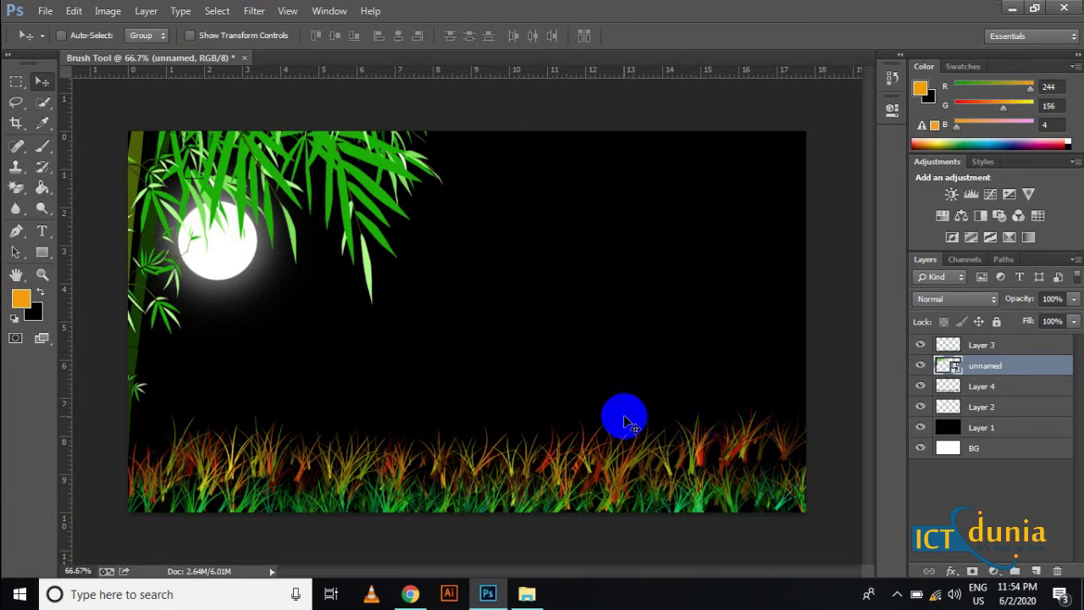
Add a new layer above Layer 3 and try the 70 px star brush preset on the sky.
click(977, 387)
click(996, 353)
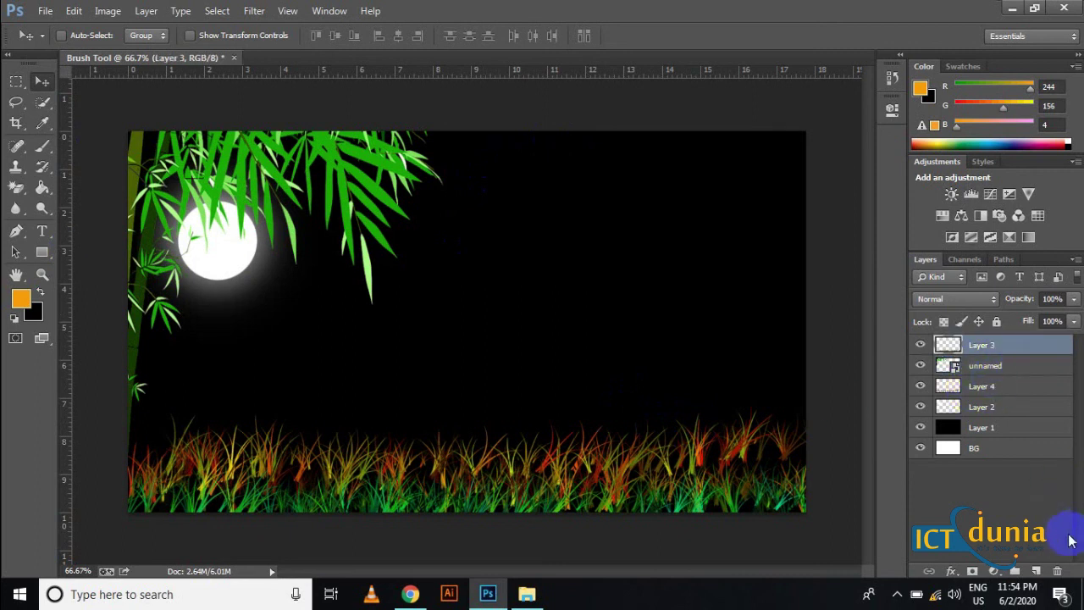
click(1038, 571)
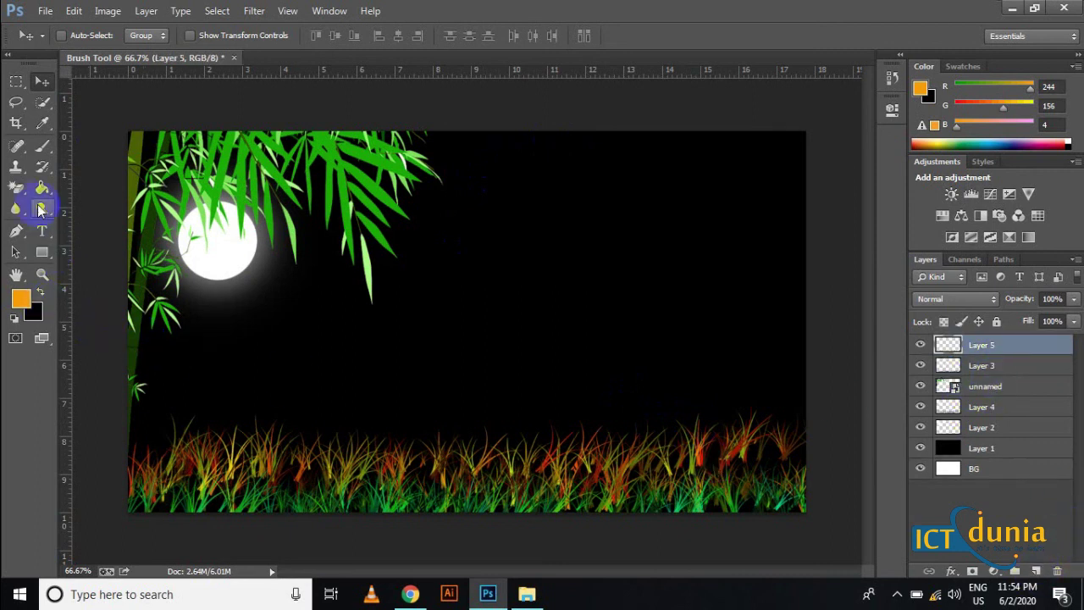
right_click(44, 151)
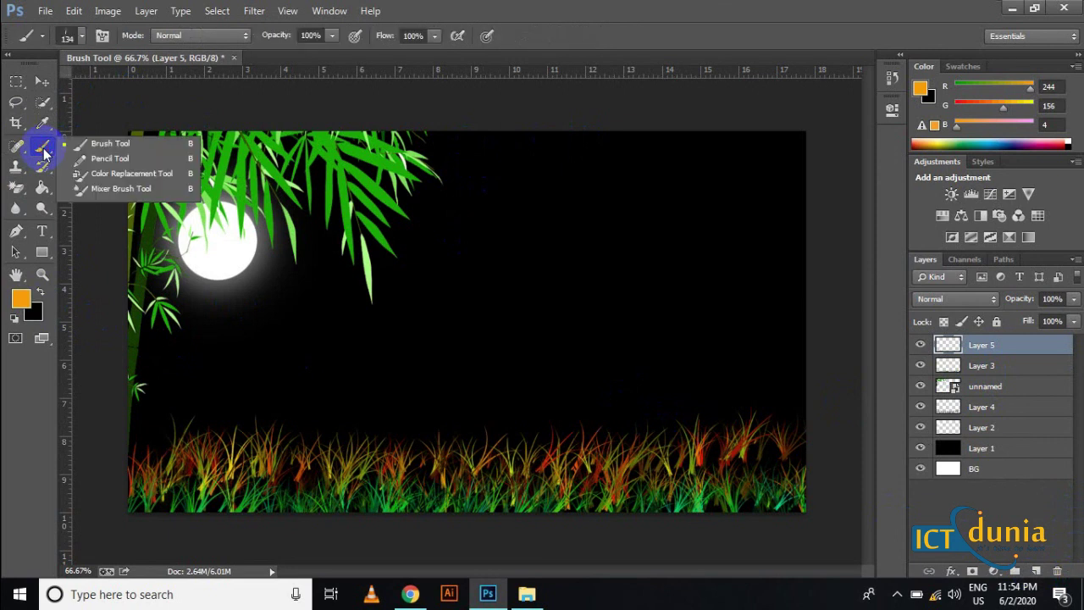
click(89, 142)
click(81, 39)
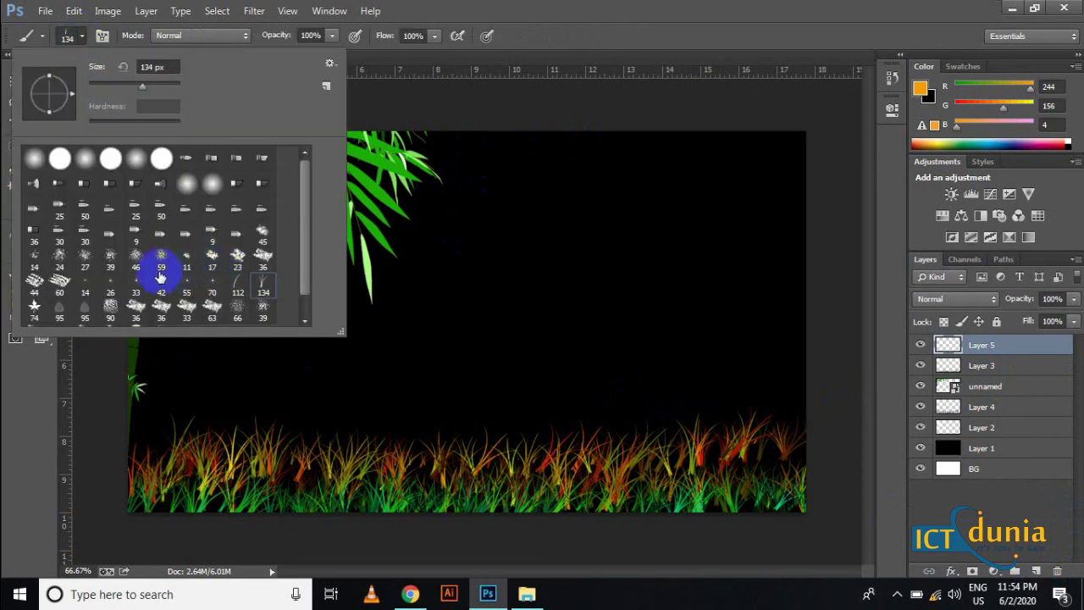
scroll(160, 277, down, 1)
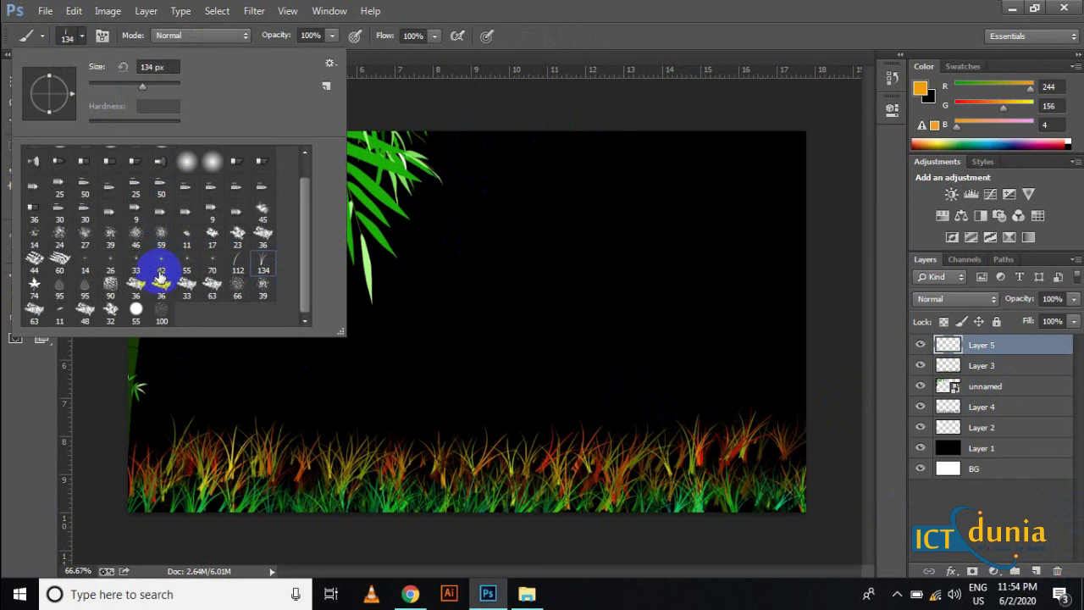
click(211, 261)
click(468, 174)
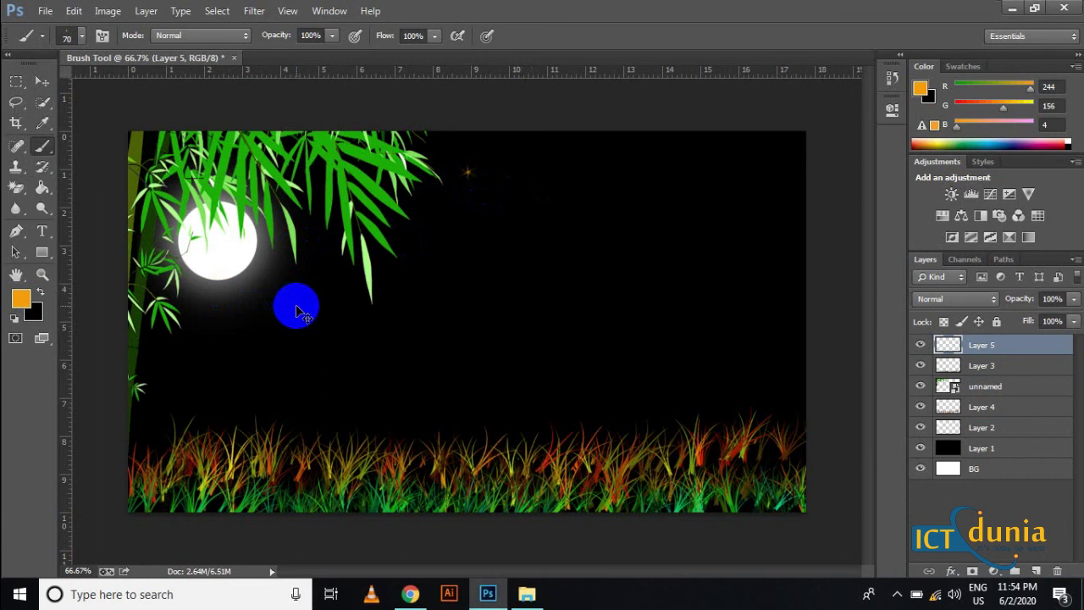
Change the foreground color from orange to pure white for the star brush.
click(21, 298)
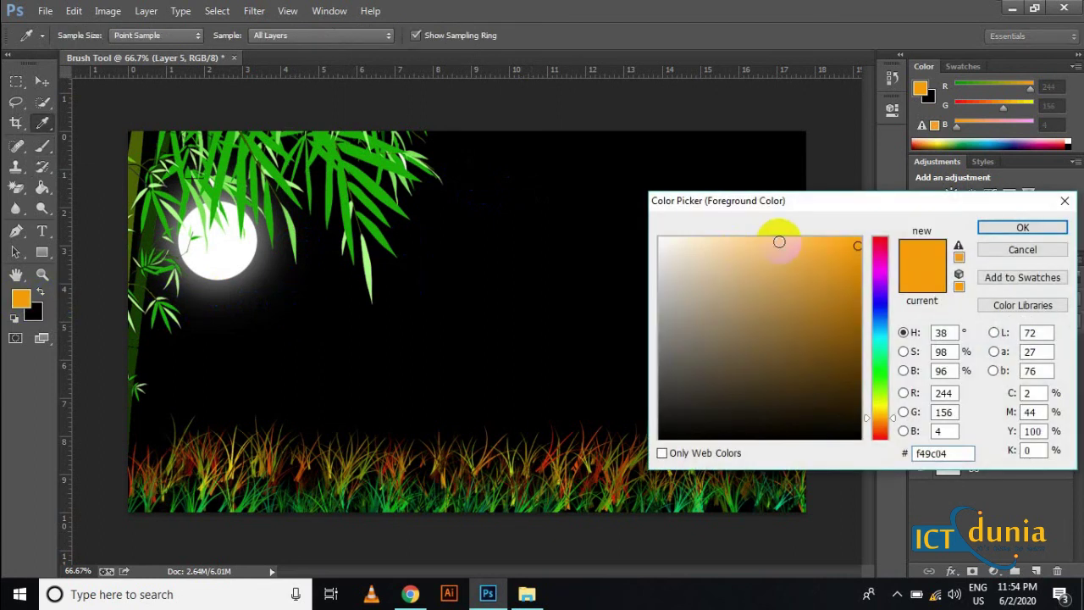
click(697, 255)
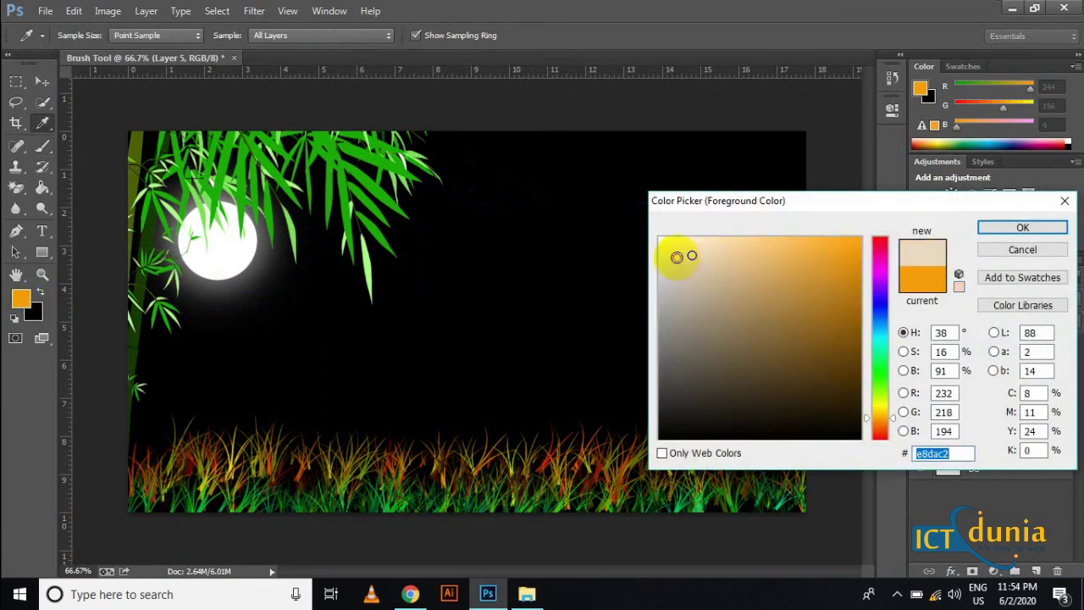
drag(678, 254, 651, 234)
click(1004, 227)
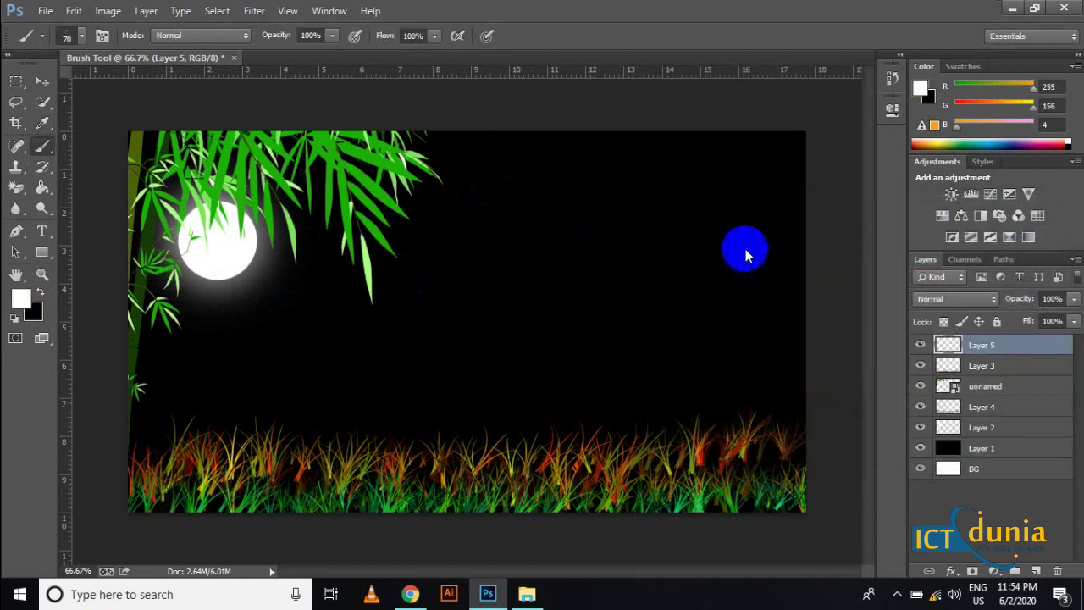
click(446, 203)
click(481, 189)
click(466, 150)
click(465, 170)
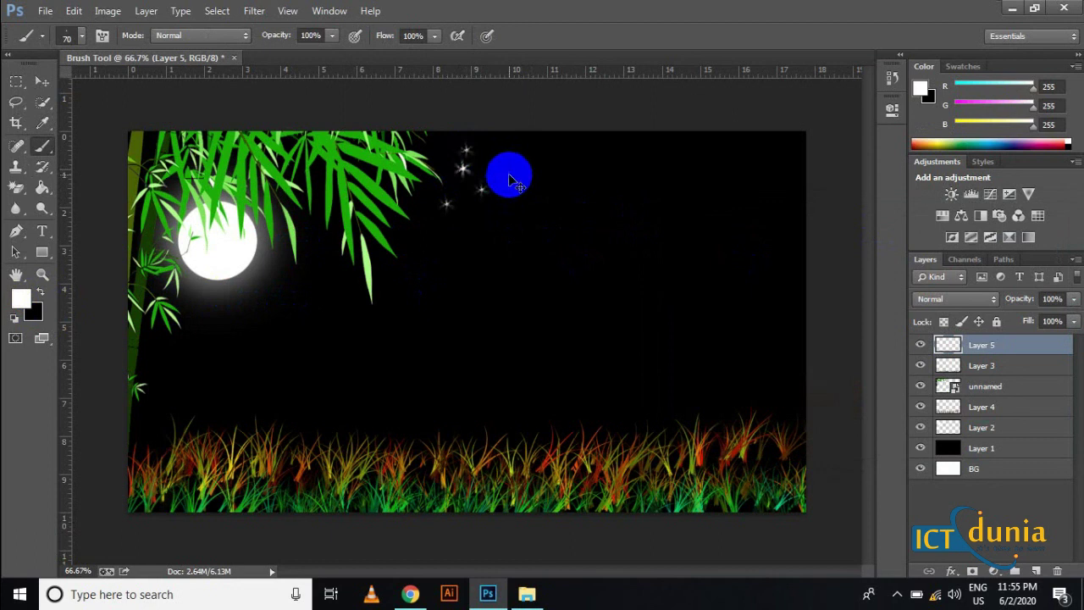
key(ctrl+z)
key(ctrl+z)
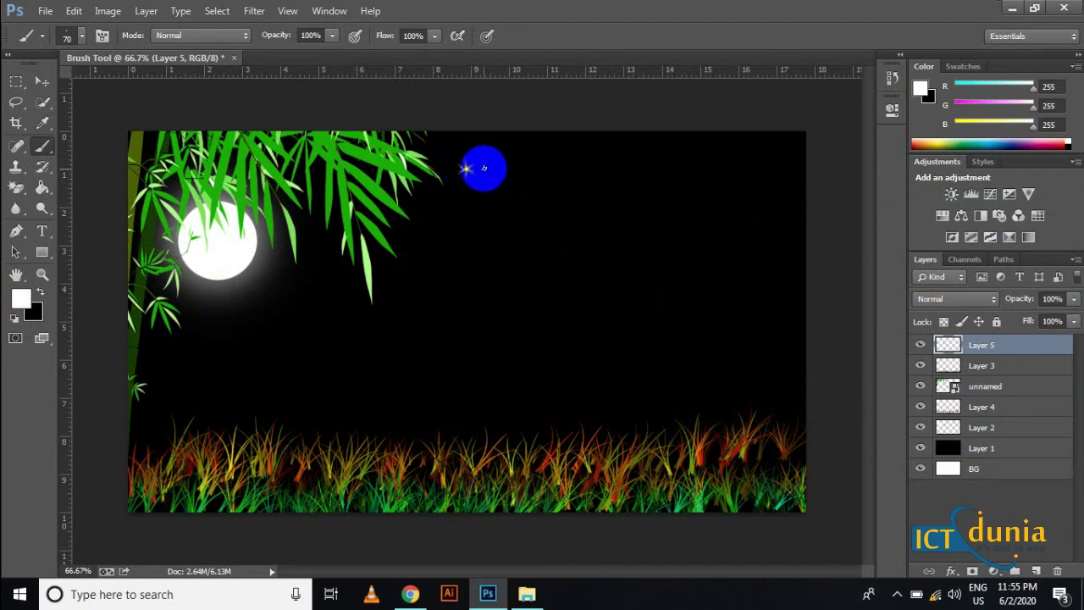
Stamp scattered white stars on Layer 5 across the upper sky from the bamboo leaves to the right edge, reducing the brush to 50 px.
click(522, 147)
click(458, 146)
click(502, 169)
click(451, 196)
click(482, 196)
click(572, 154)
click(531, 184)
click(630, 152)
click(602, 174)
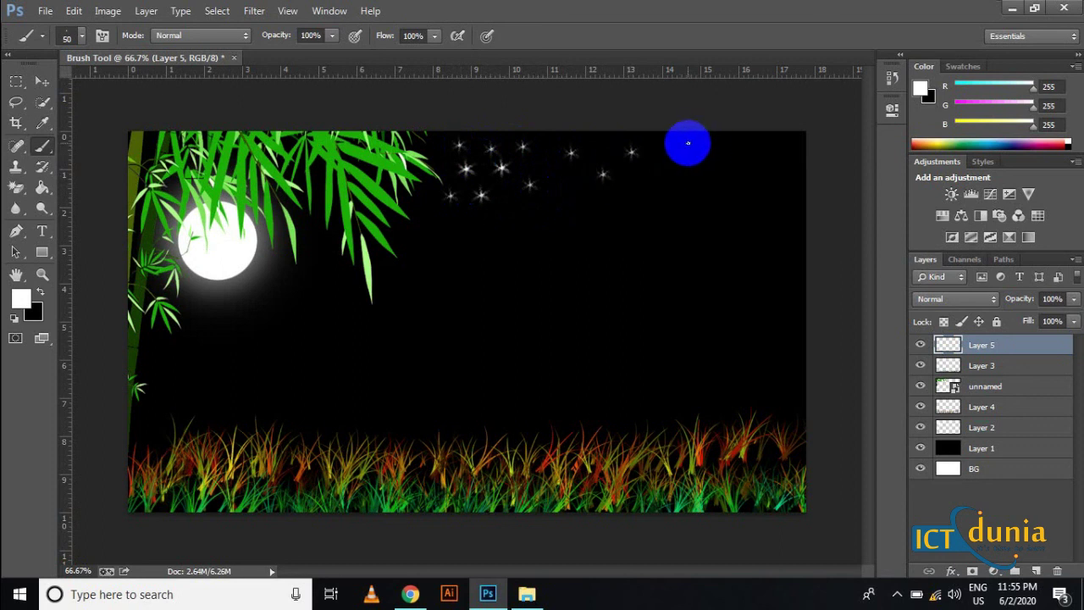
click(655, 157)
click(748, 143)
click(783, 138)
click(802, 156)
click(732, 172)
click(649, 197)
click(527, 218)
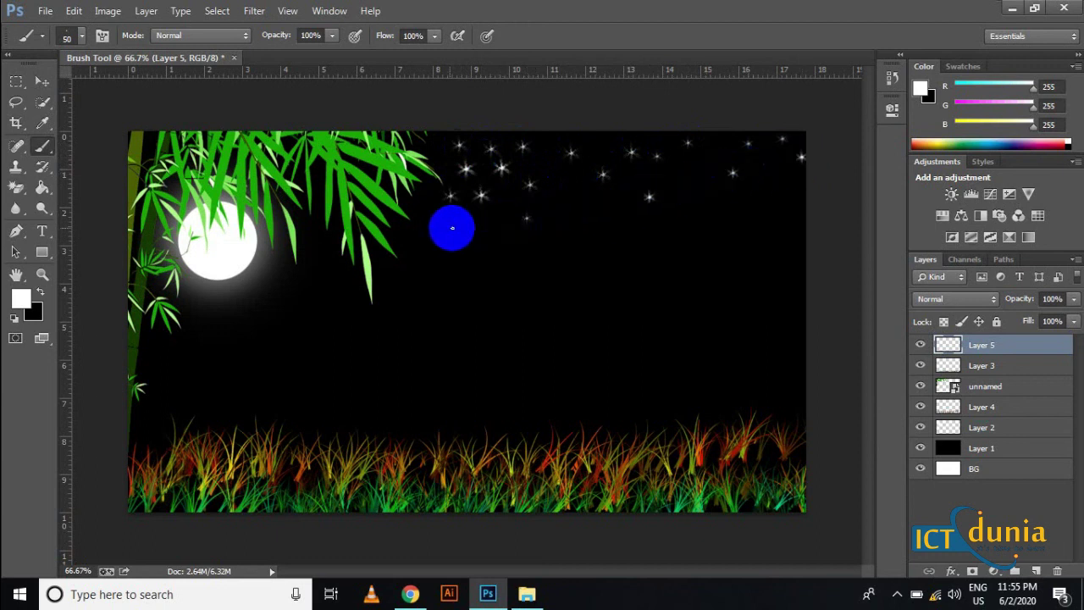
click(427, 229)
click(417, 194)
click(316, 225)
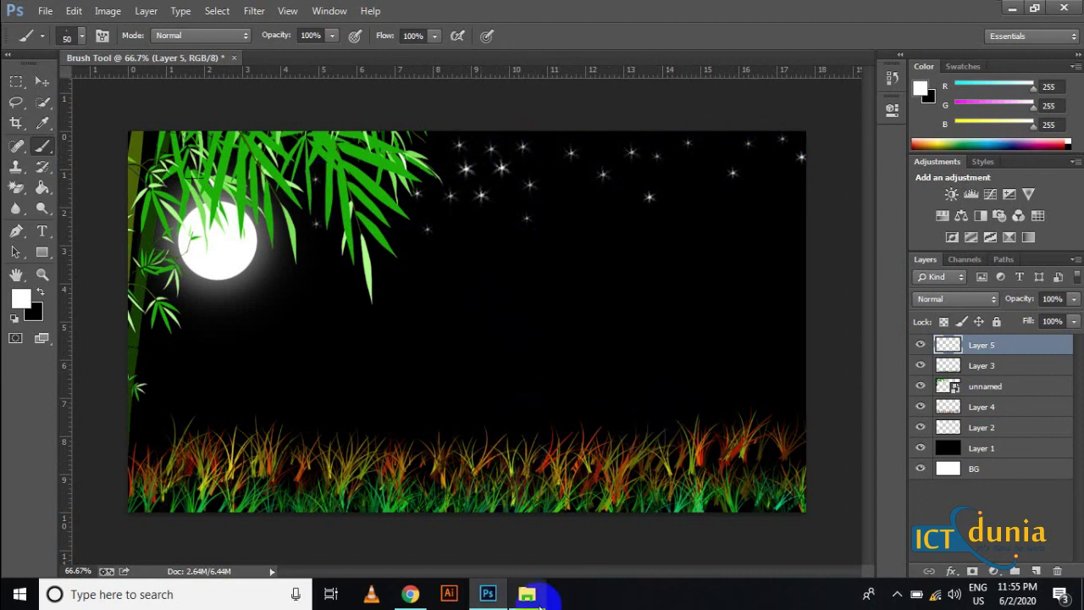
Place the hut image 403778_preview.png from New folder in the canvas's lower-right area, enlarge it to about 108%, and commit the placement.
click(531, 595)
click(273, 193)
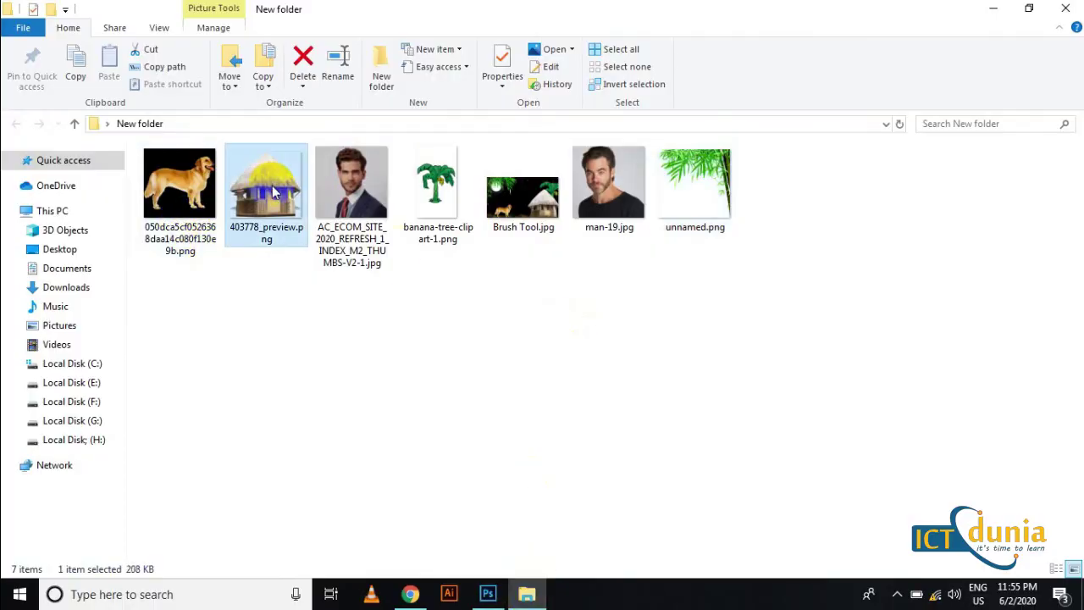
drag(264, 185, 649, 412)
drag(514, 288, 700, 319)
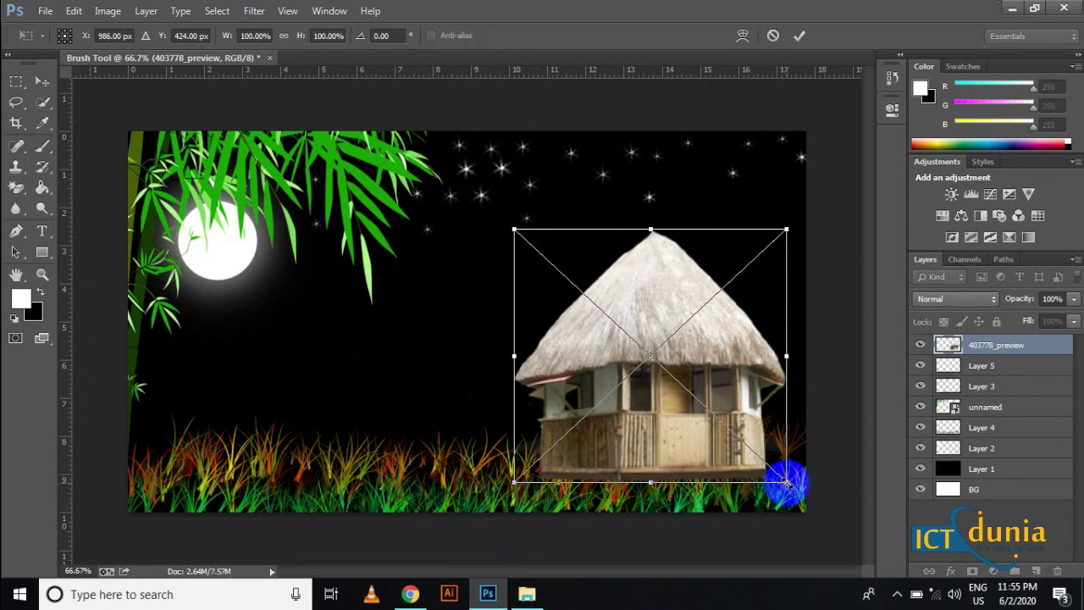
drag(787, 482, 798, 492)
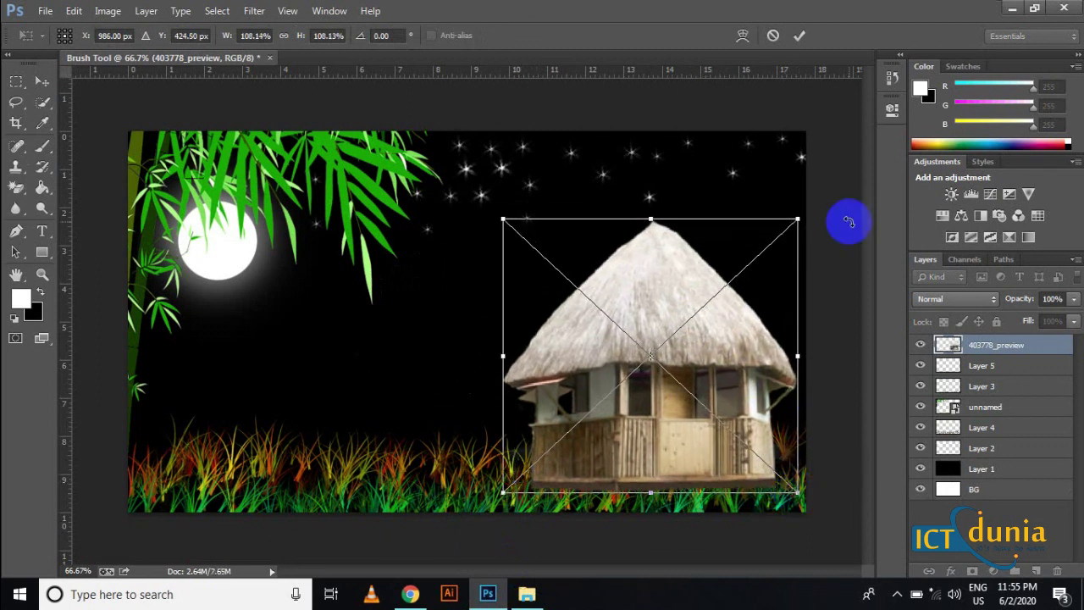
click(800, 38)
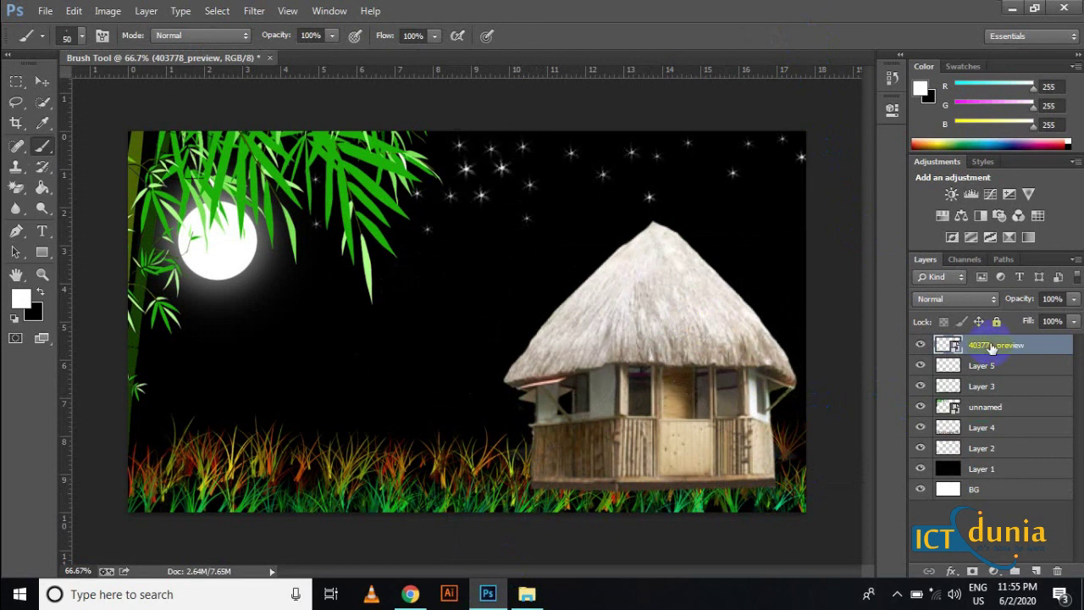
Toggle the visibility of Layer 5, Layer 3, unnamed and Layer 4 in turn to check what each contains.
click(921, 365)
click(921, 366)
click(921, 386)
click(921, 386)
click(921, 407)
click(921, 407)
click(918, 429)
click(919, 429)
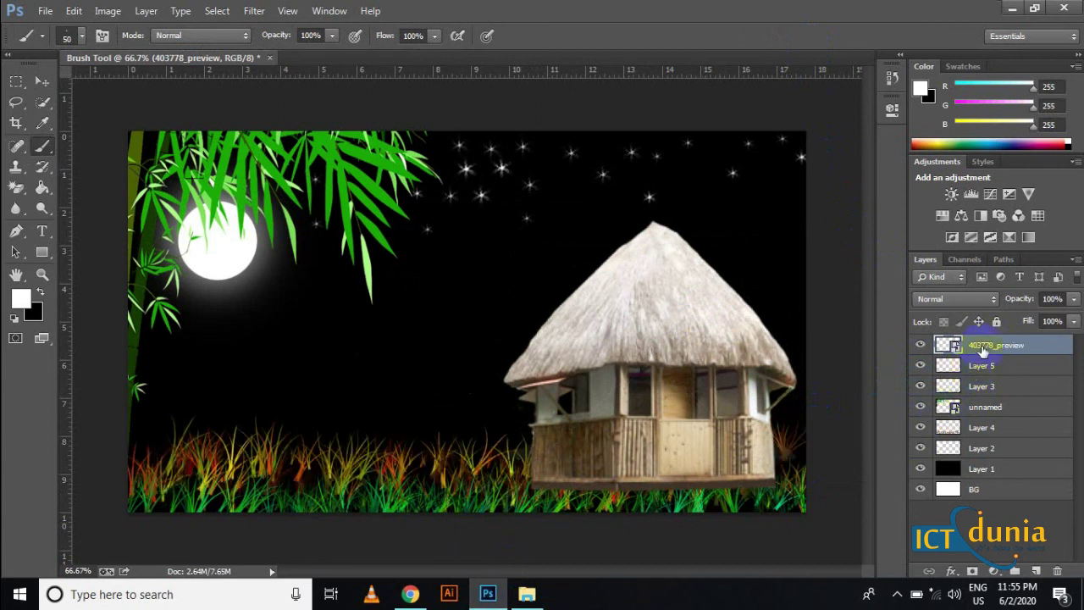
Move the 403778_preview layer between unnamed and Layer 4, and shift the hut slightly right and down toward the canvas edge.
drag(993, 340, 991, 412)
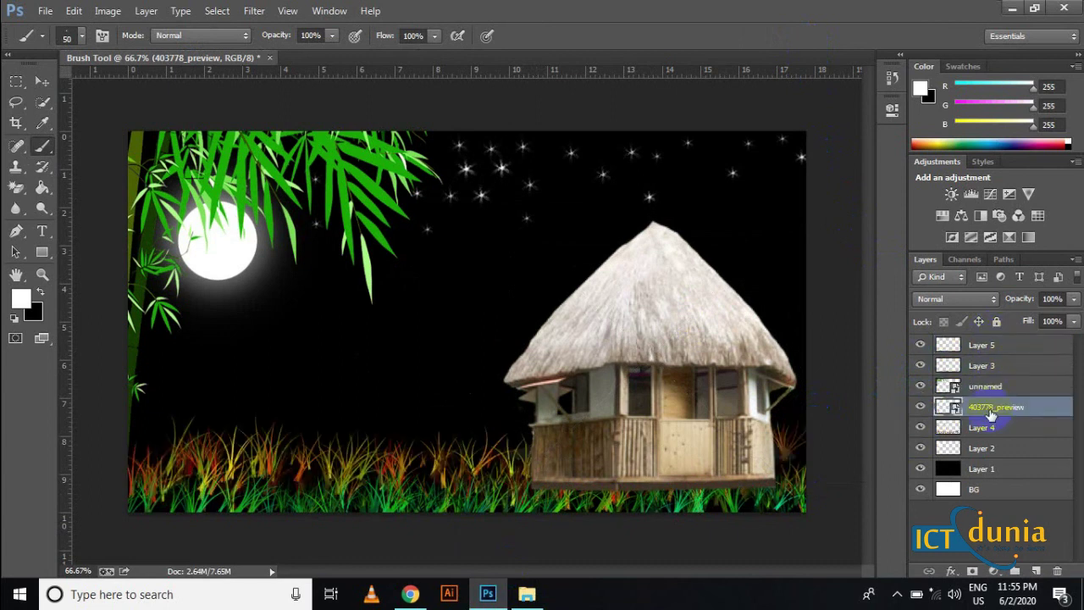
click(672, 398)
click(956, 408)
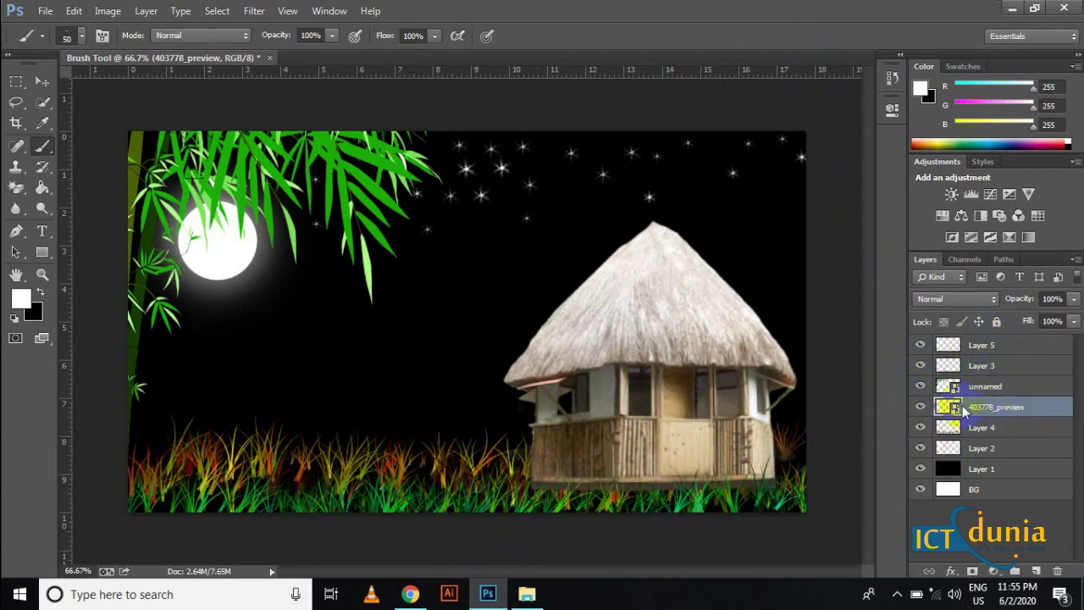
click(42, 85)
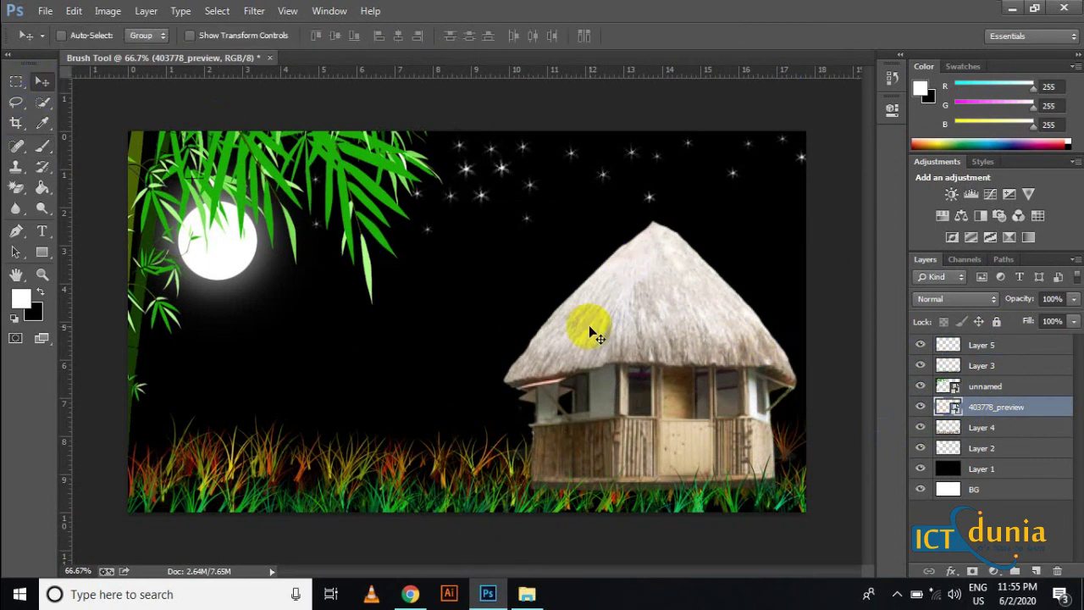
drag(615, 333, 643, 375)
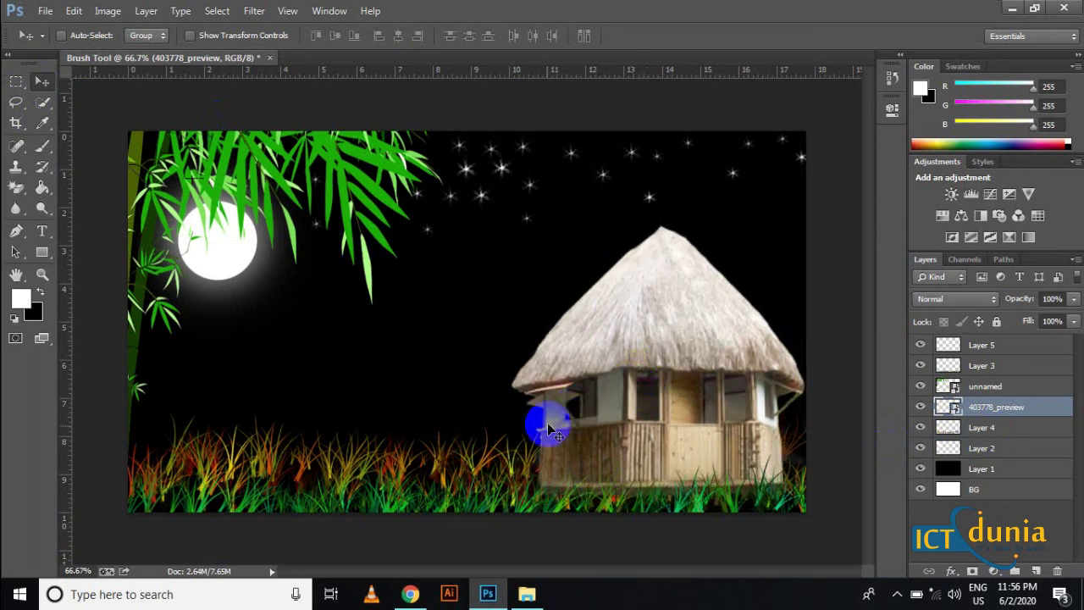
Delete Layer 4 with the orange grass and lower the hut so its base sits in the green grass.
click(922, 428)
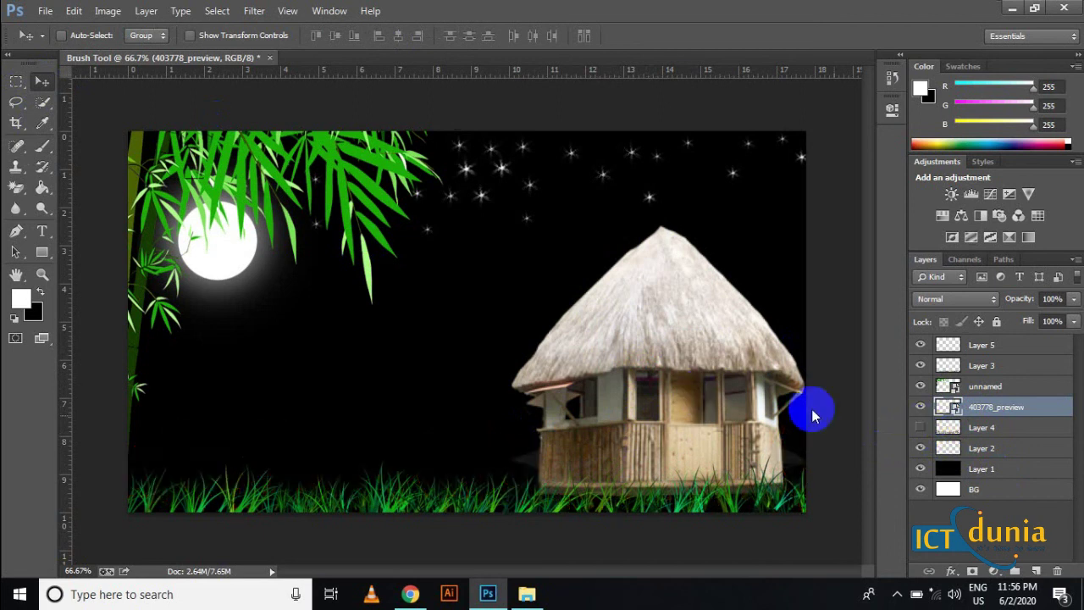
click(966, 430)
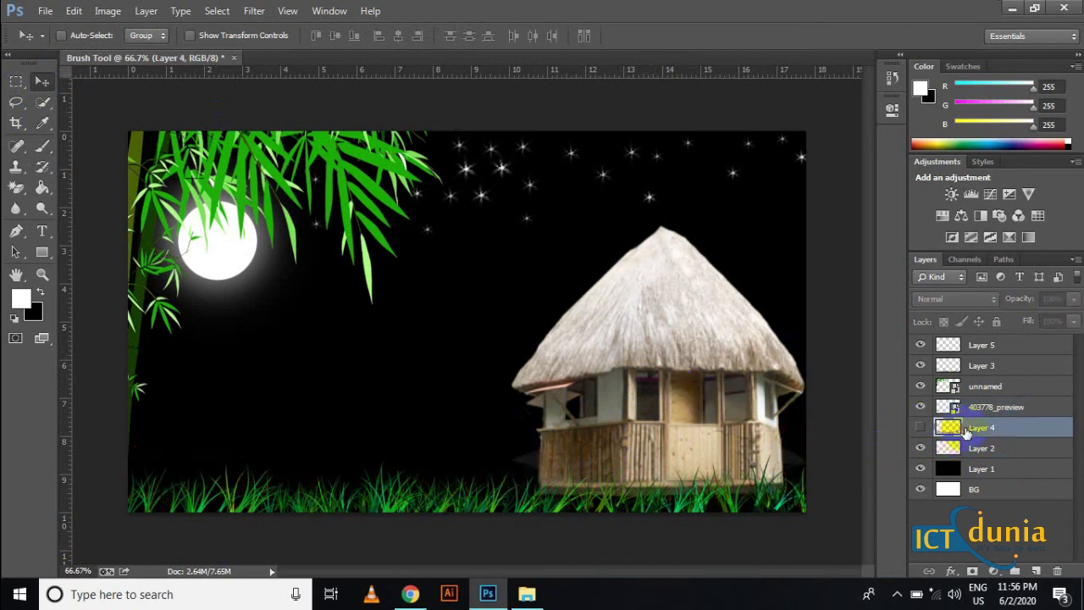
key(Delete)
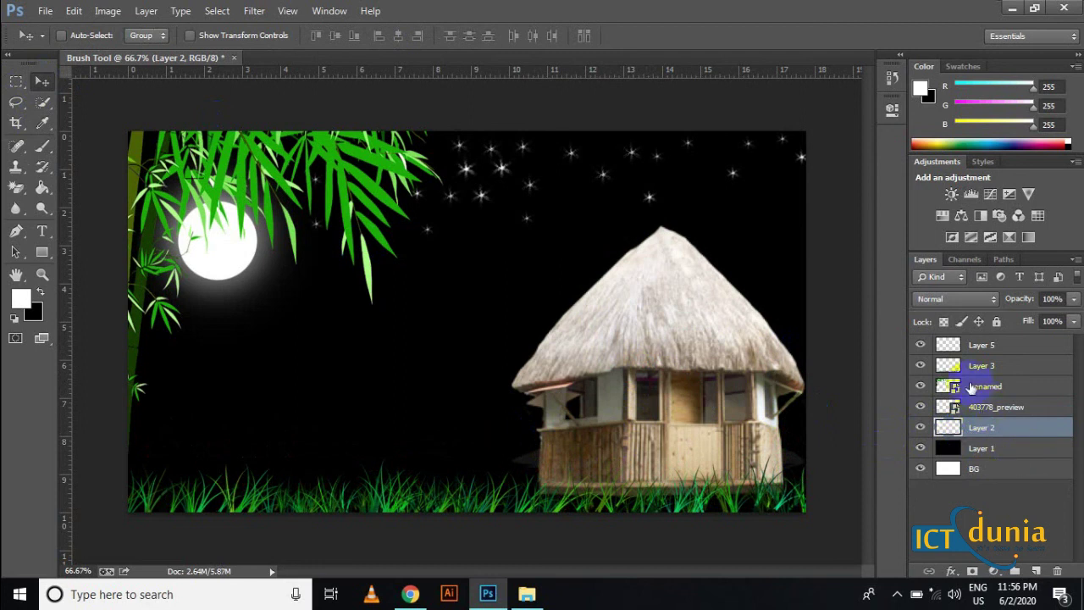
click(972, 412)
mouse_move(717, 404)
mouse_down()
mouse_move(726, 423)
mouse_move(698, 412)
mouse_move(711, 421)
mouse_up()
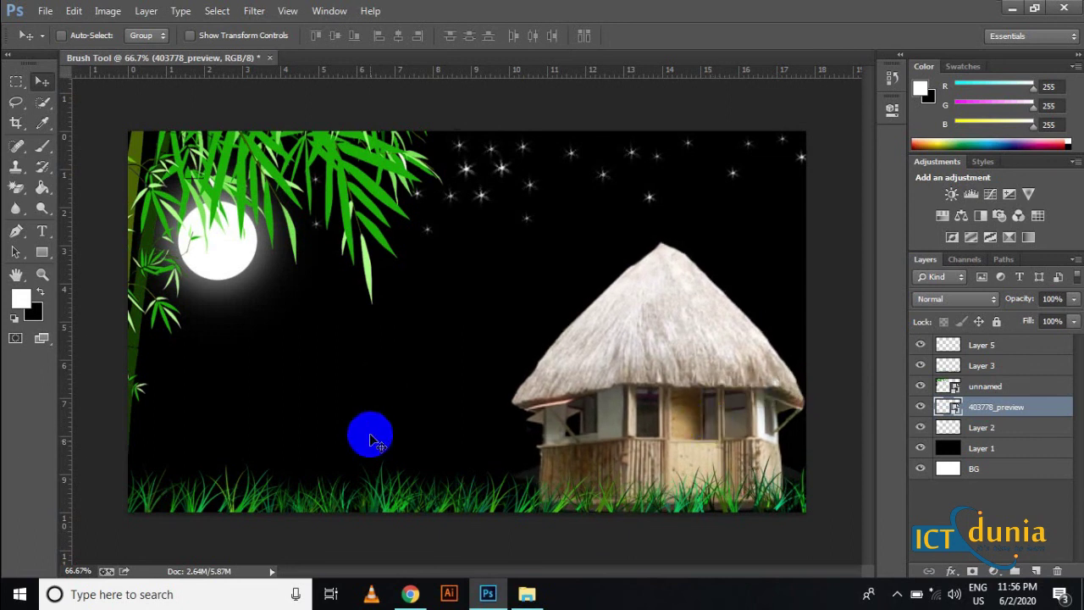
Place banana-tree-clipart-1.png from New folder above the hut layer, enlarge it to about 301%, and commit the placement.
click(526, 594)
drag(433, 196, 725, 299)
drag(720, 336, 720, 338)
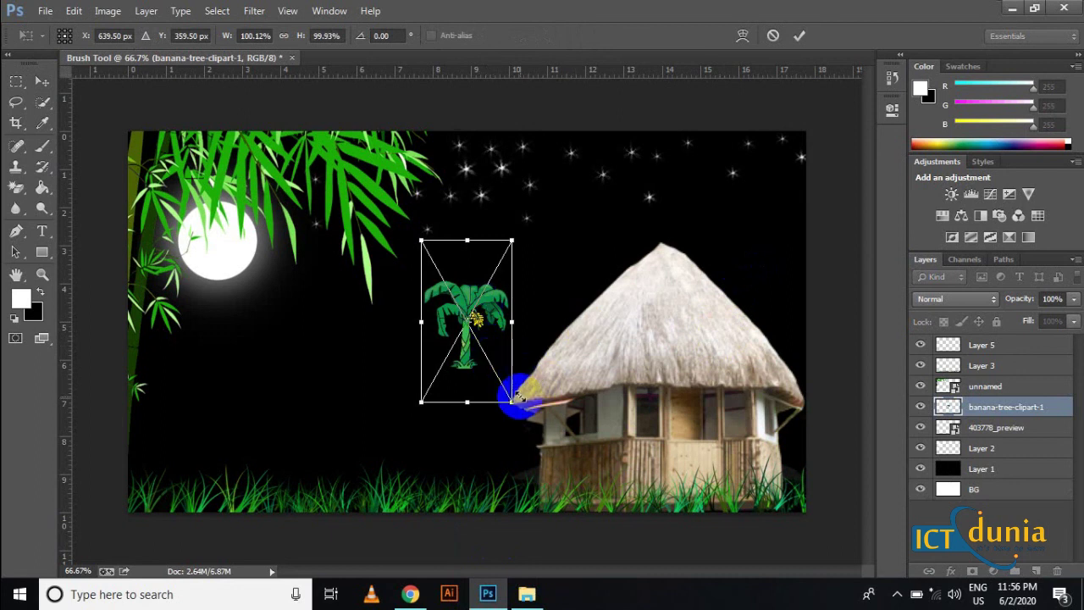
drag(507, 403, 656, 533)
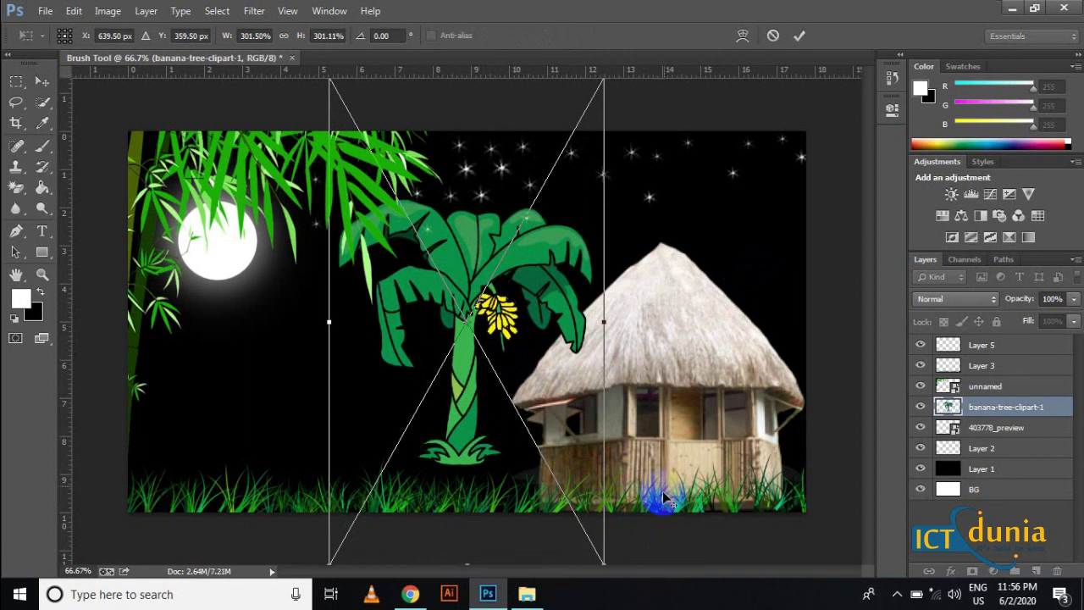
click(800, 37)
Position the banana tree behind the hut's right side with its layer below 403778_preview, and shift the hut left to uncover the trunk.
mouse_move(481, 254)
mouse_down()
mouse_move(789, 257)
mouse_move(734, 223)
mouse_move(695, 231)
mouse_up()
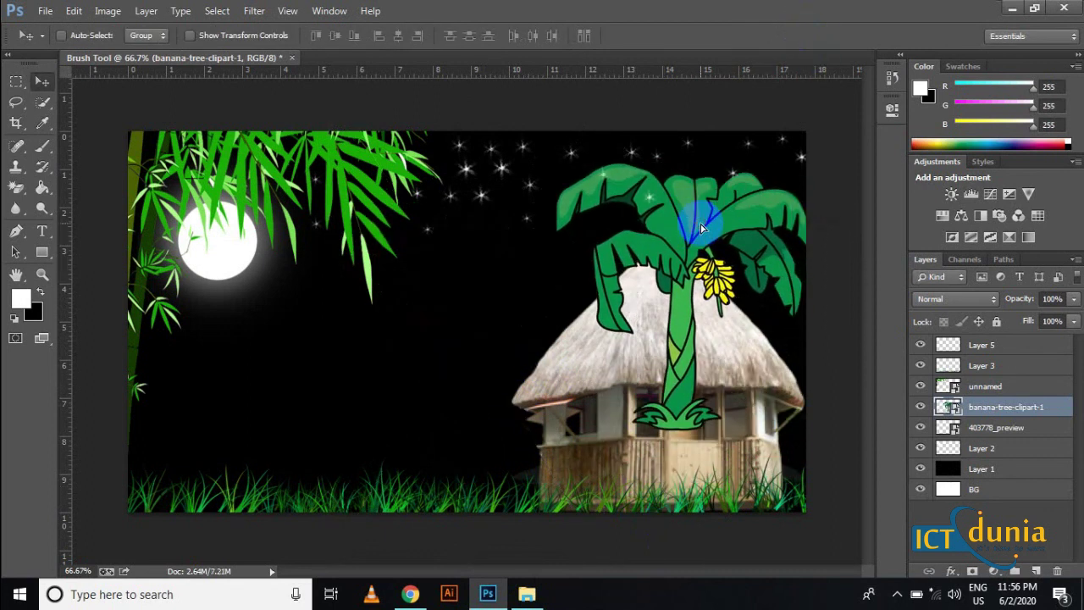
click(999, 402)
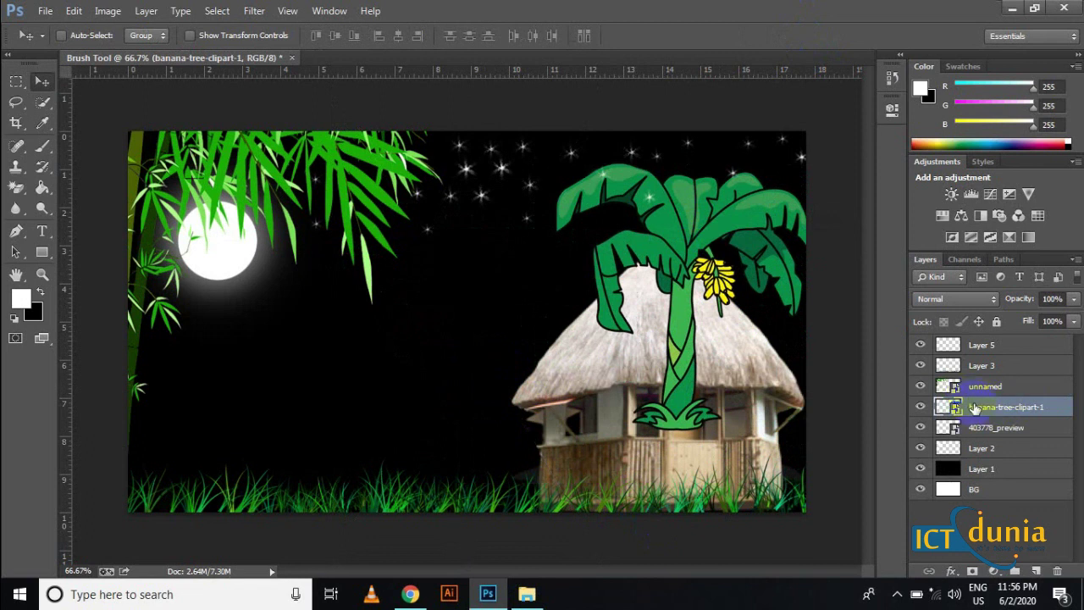
drag(987, 407, 976, 429)
drag(700, 225, 731, 229)
click(982, 410)
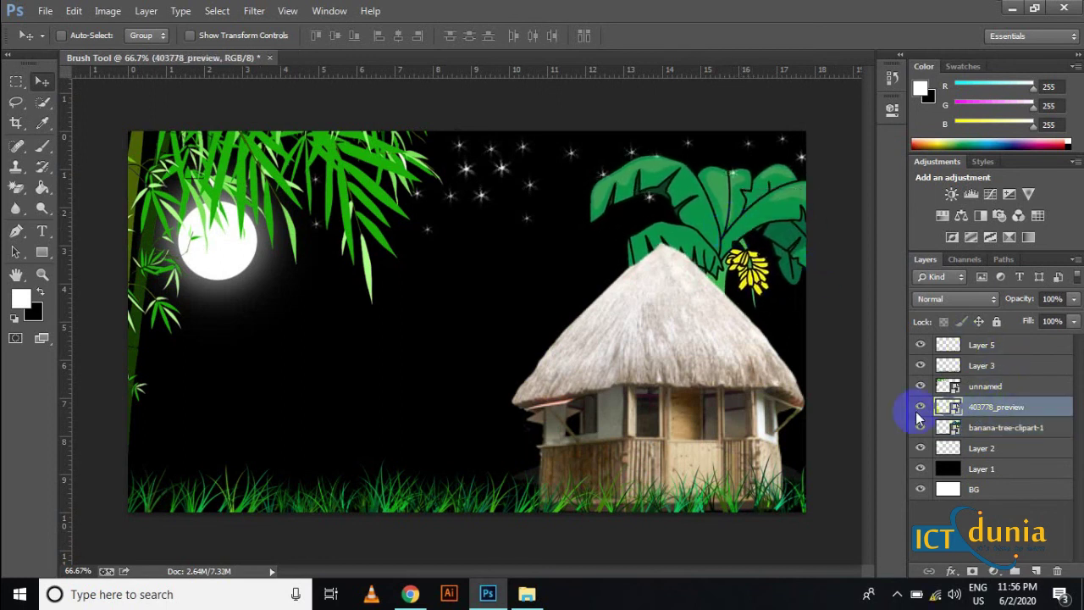
drag(767, 405, 730, 408)
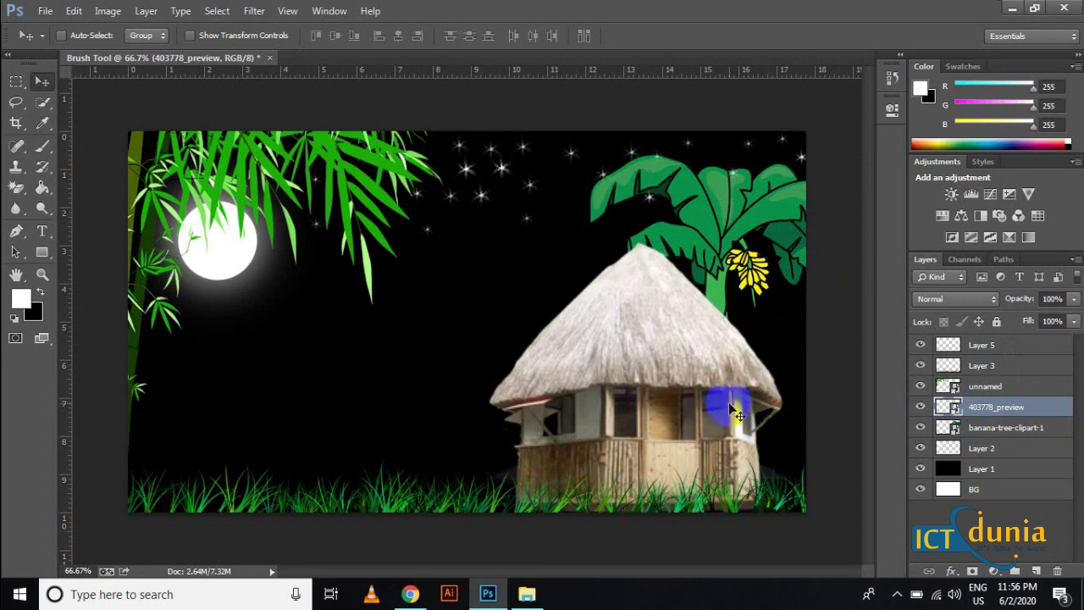
Move the banana-tree-clipart-1 layer right and slightly down so the tree leans out from behind the hut's right side.
click(1006, 390)
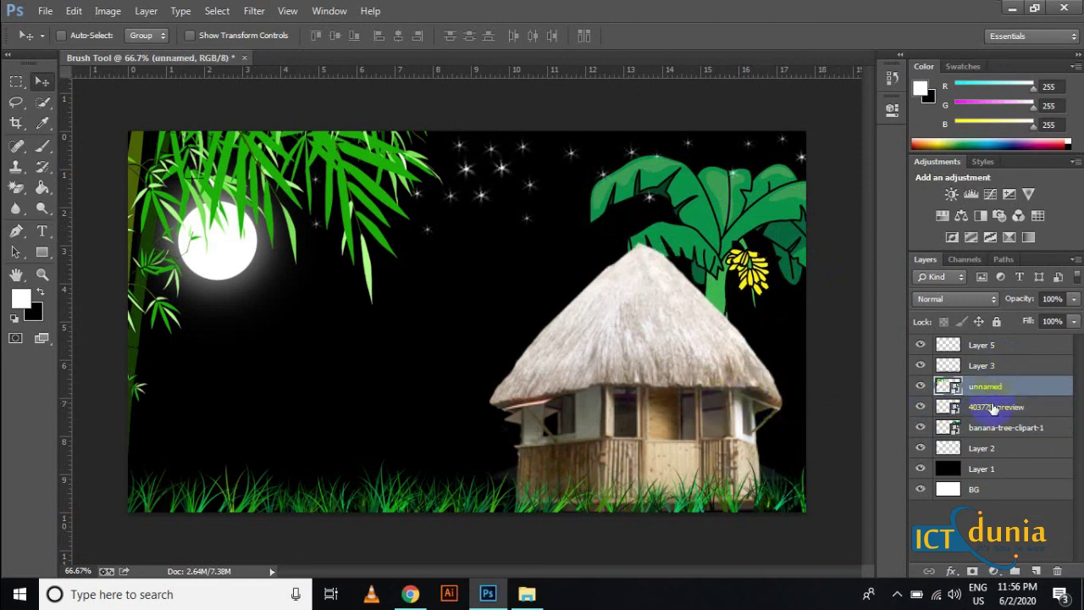
click(1006, 429)
click(922, 428)
click(921, 427)
drag(738, 266, 765, 258)
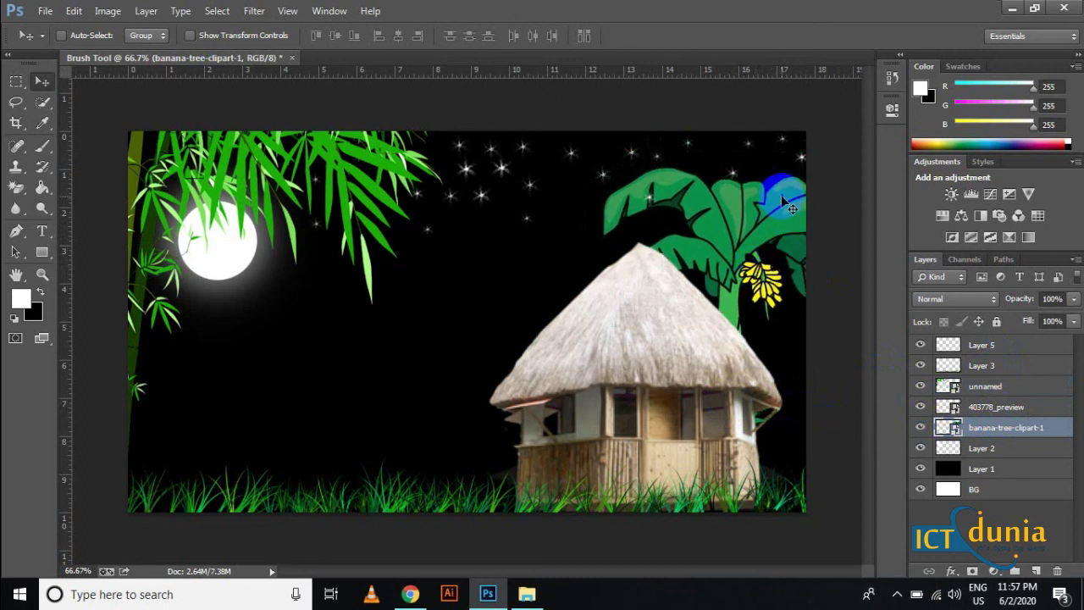
drag(782, 219, 791, 217)
click(408, 286)
click(850, 426)
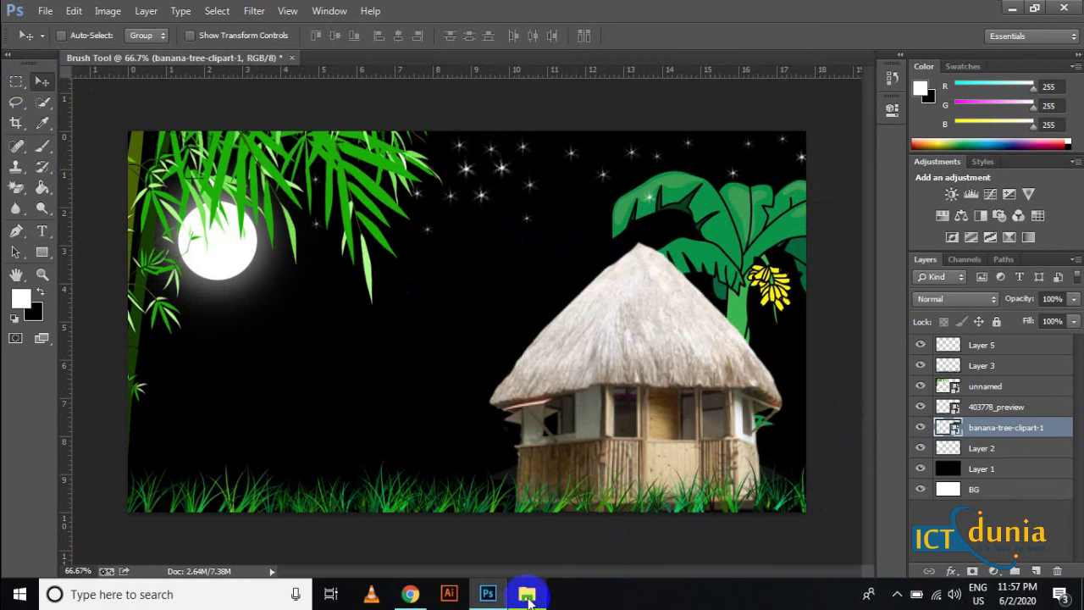
Place the golden dog PNG from New folder, enlarge it, stand it in the grass below the moon, and commit the placement.
click(527, 594)
drag(179, 186, 378, 416)
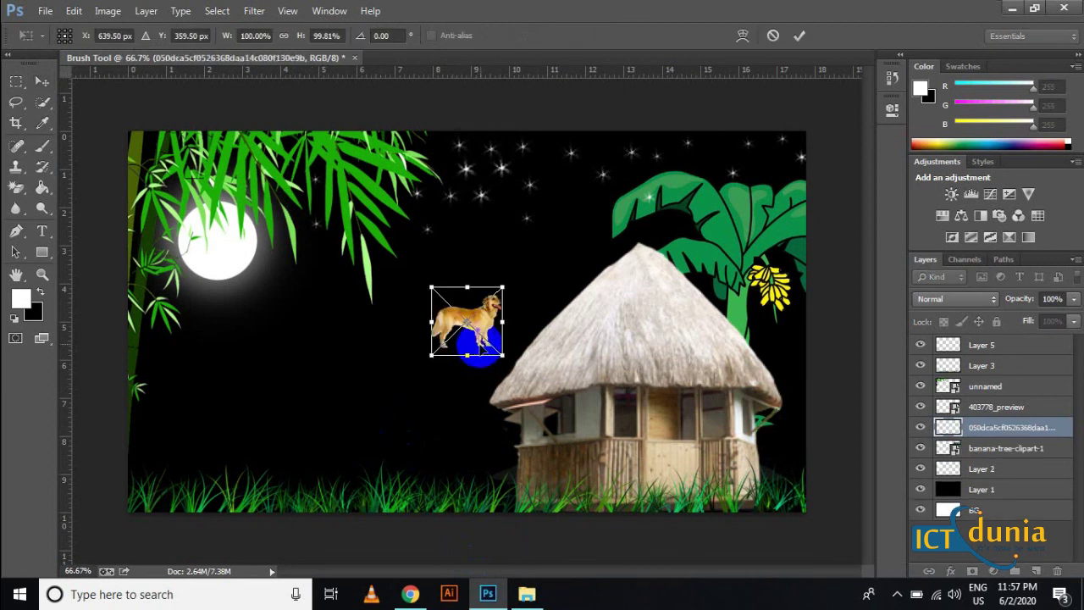
drag(501, 356, 566, 415)
drag(515, 313, 336, 422)
drag(395, 345, 367, 359)
drag(333, 411, 317, 458)
click(799, 35)
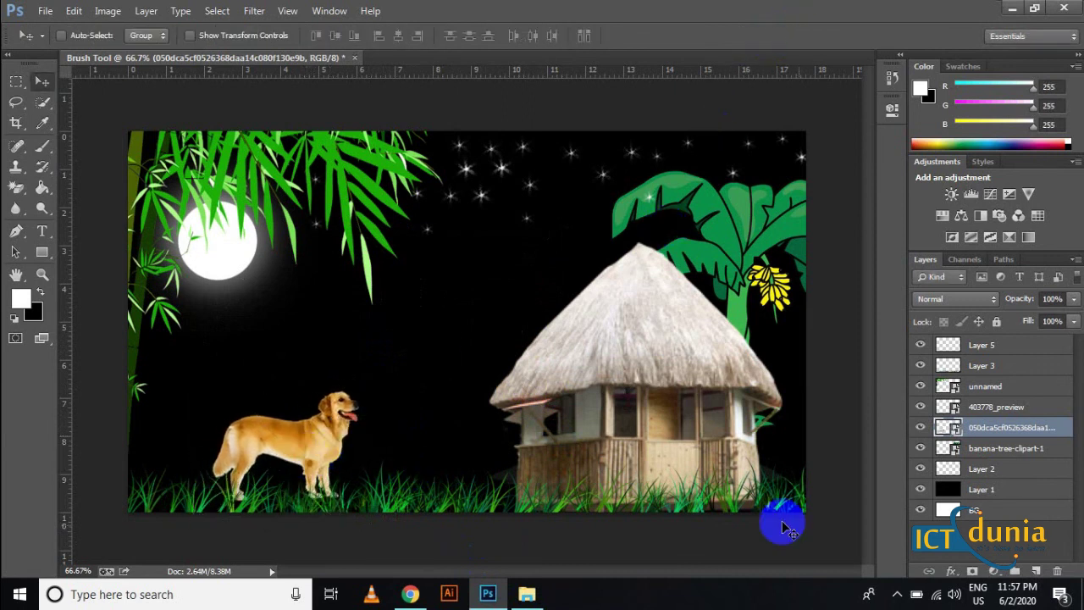
Paint extra grass on Layer 3 along the ground and up the canvas's left edge with the 134 px grass brush in green #05e21f.
click(973, 372)
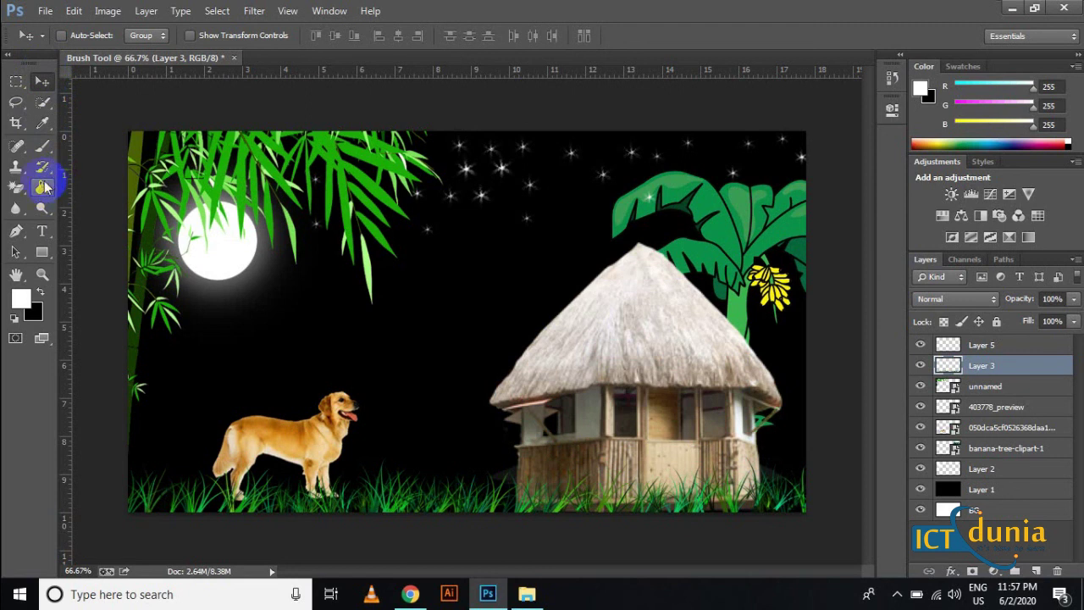
click(44, 149)
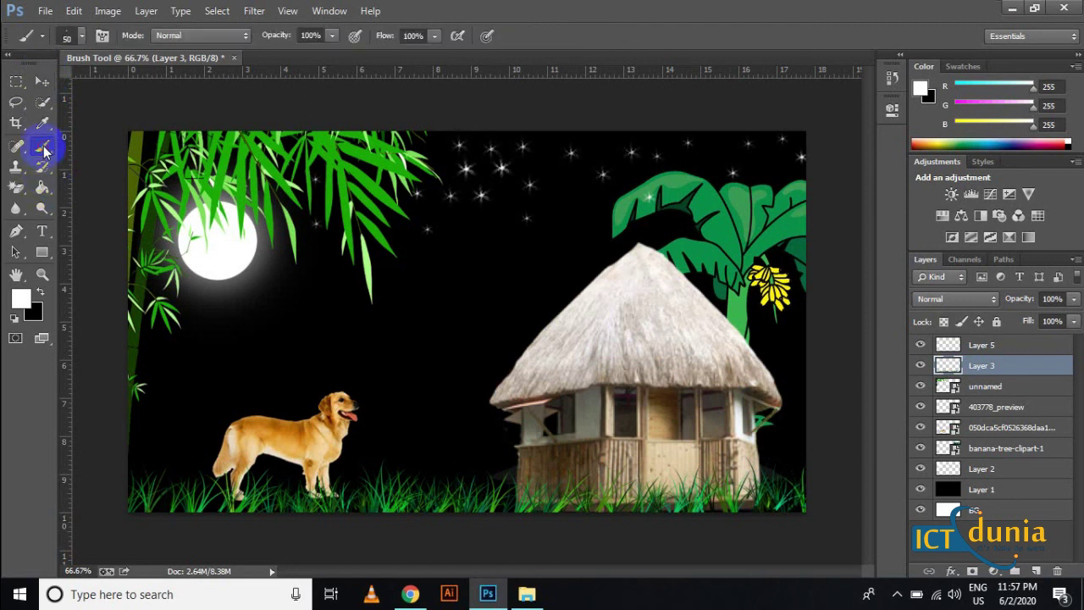
click(82, 36)
click(254, 268)
click(519, 49)
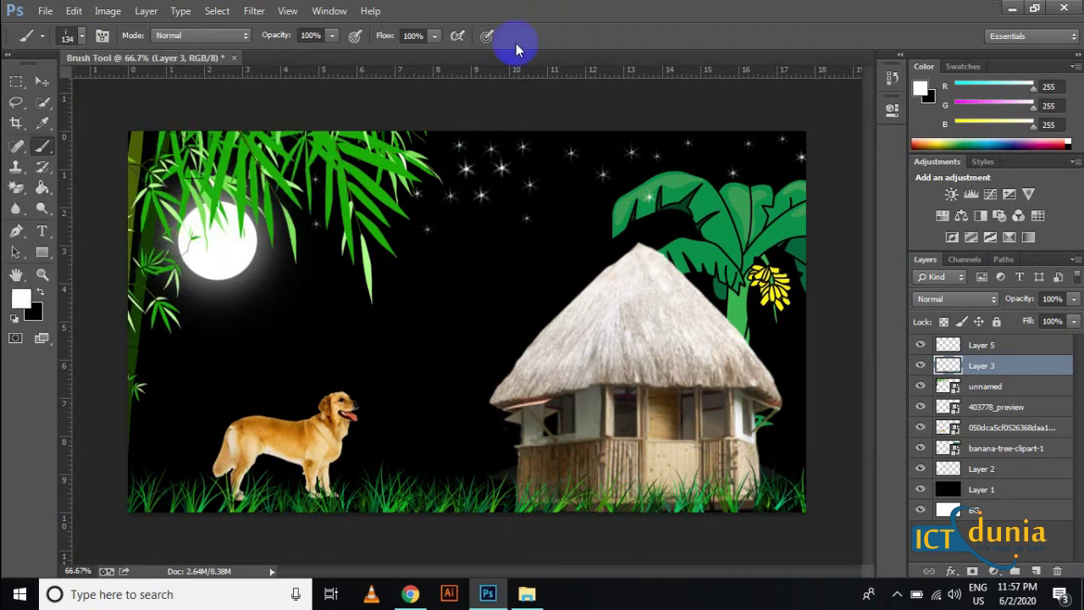
click(21, 298)
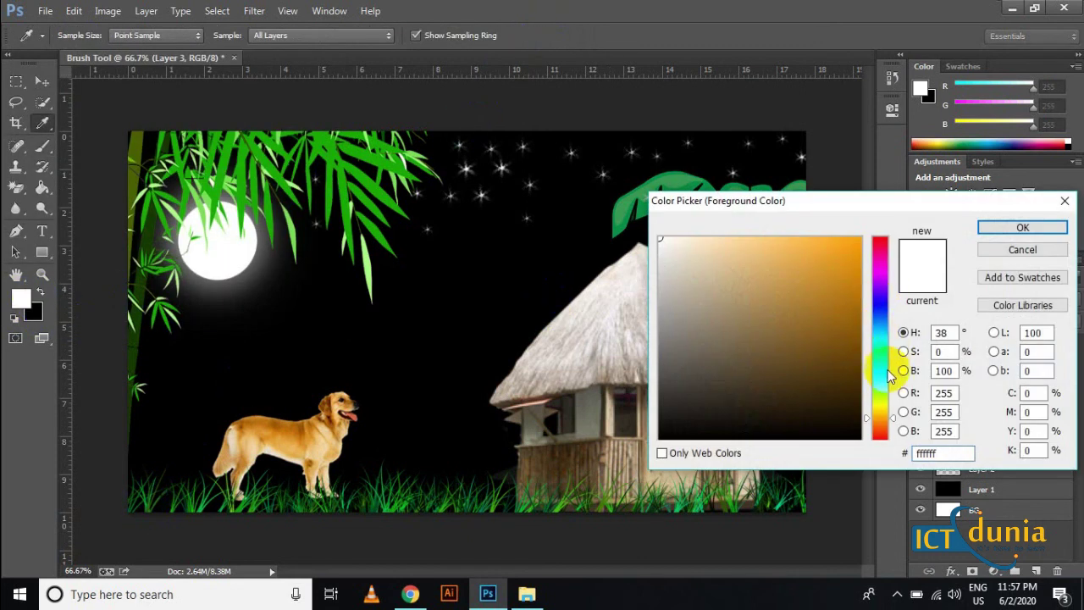
click(882, 369)
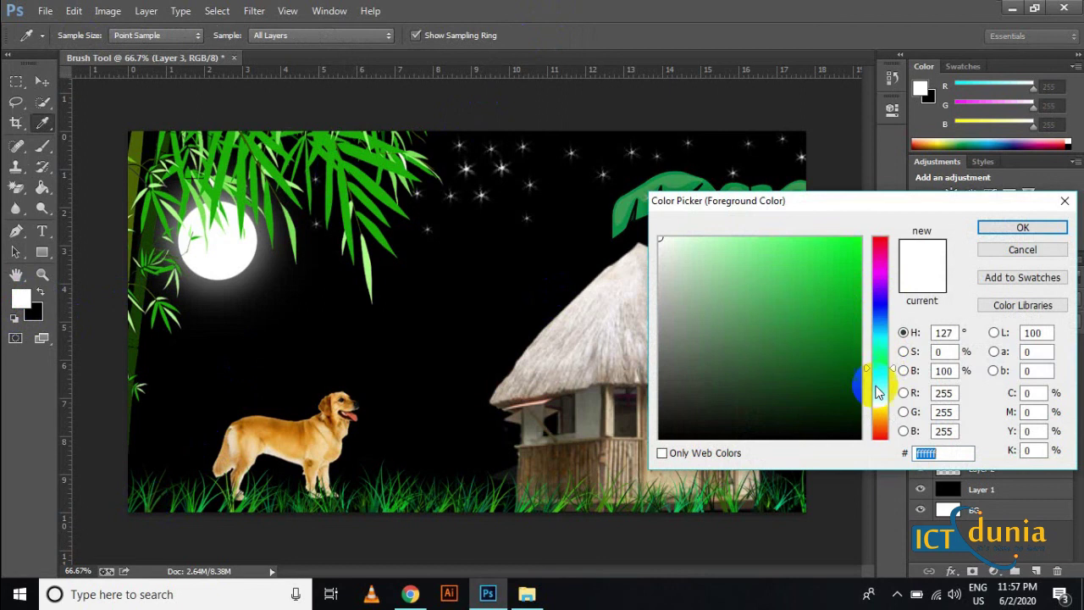
click(859, 256)
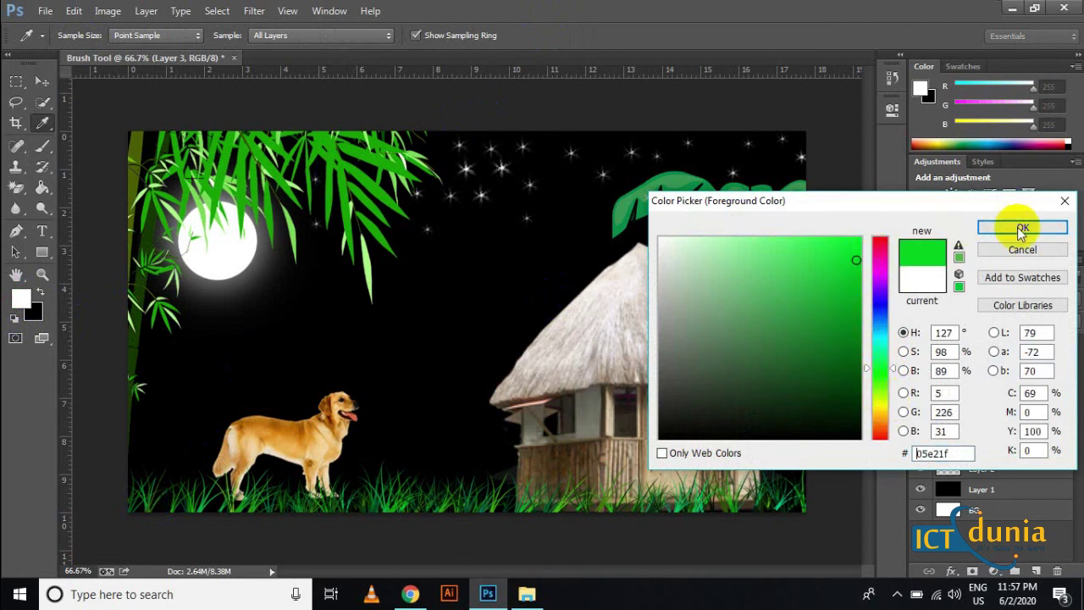
click(1023, 227)
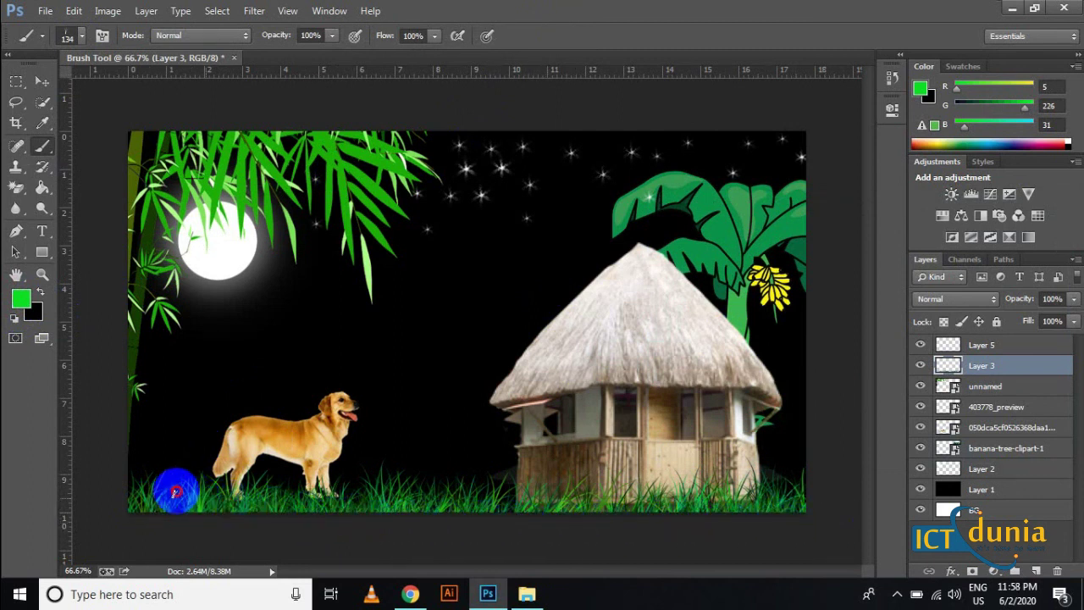
mouse_move(144, 436)
mouse_down()
mouse_move(146, 475)
mouse_move(130, 452)
mouse_up()
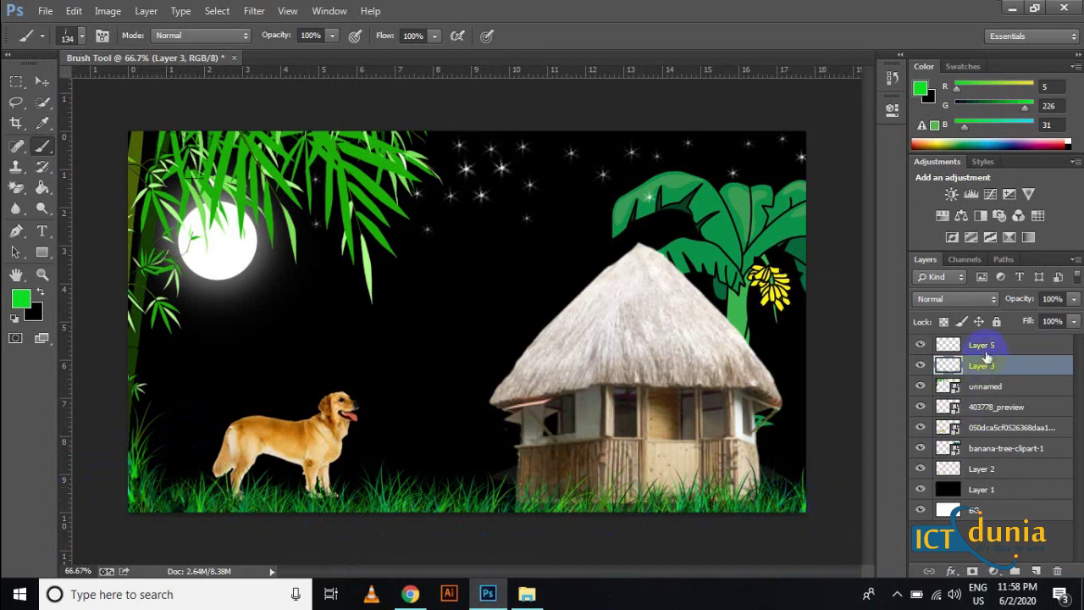
Group all layers from Layer 1 up to Layer 5, leaving BG outside, and switch to the Move tool.
click(985, 349)
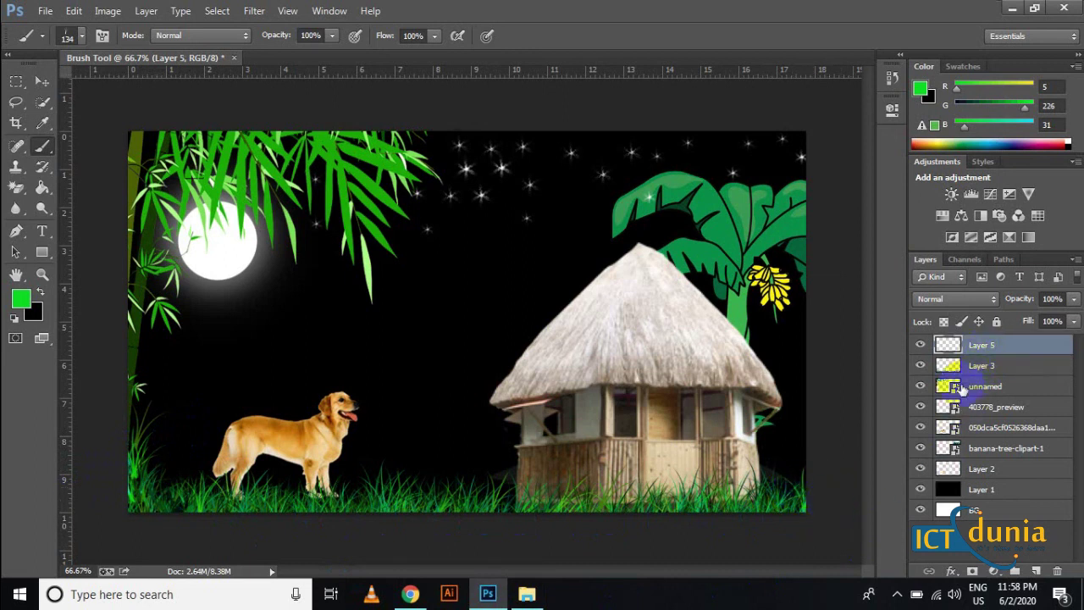
click(1015, 469)
click(1007, 490)
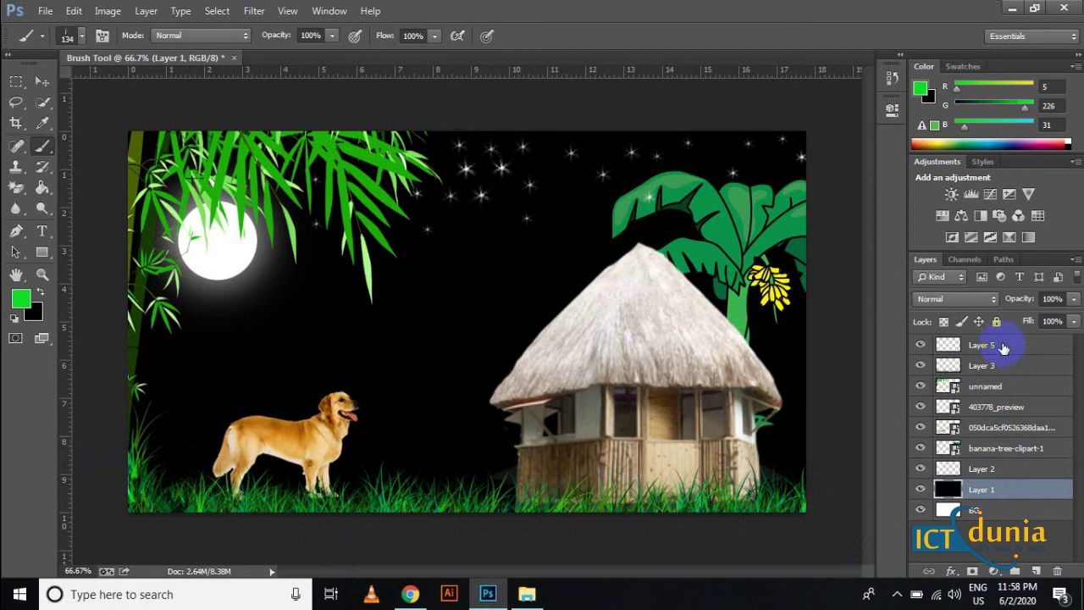
shift+click(1004, 348)
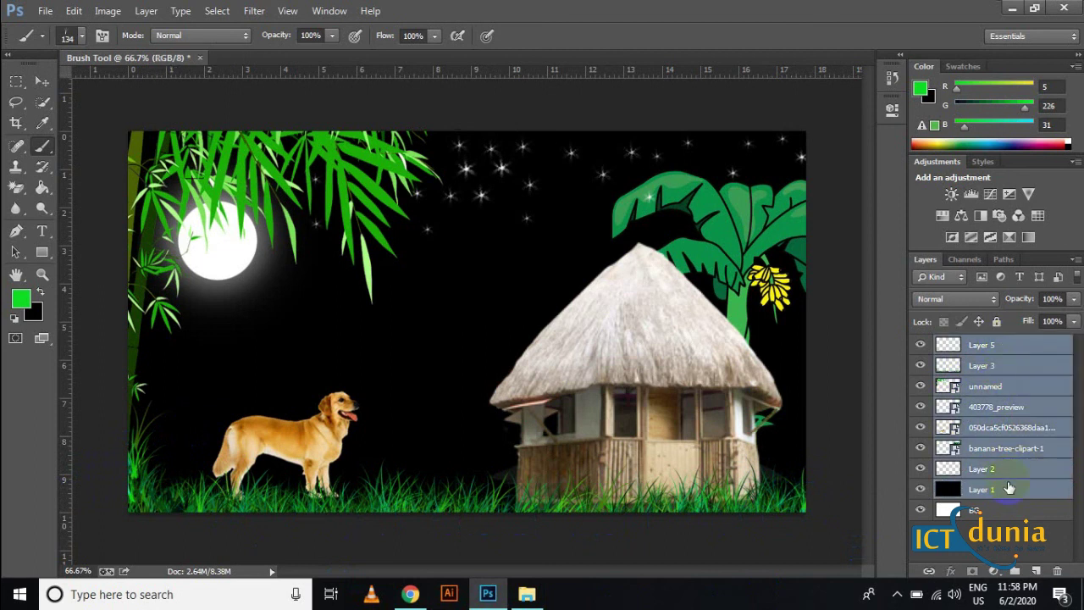
key(ctrl+g)
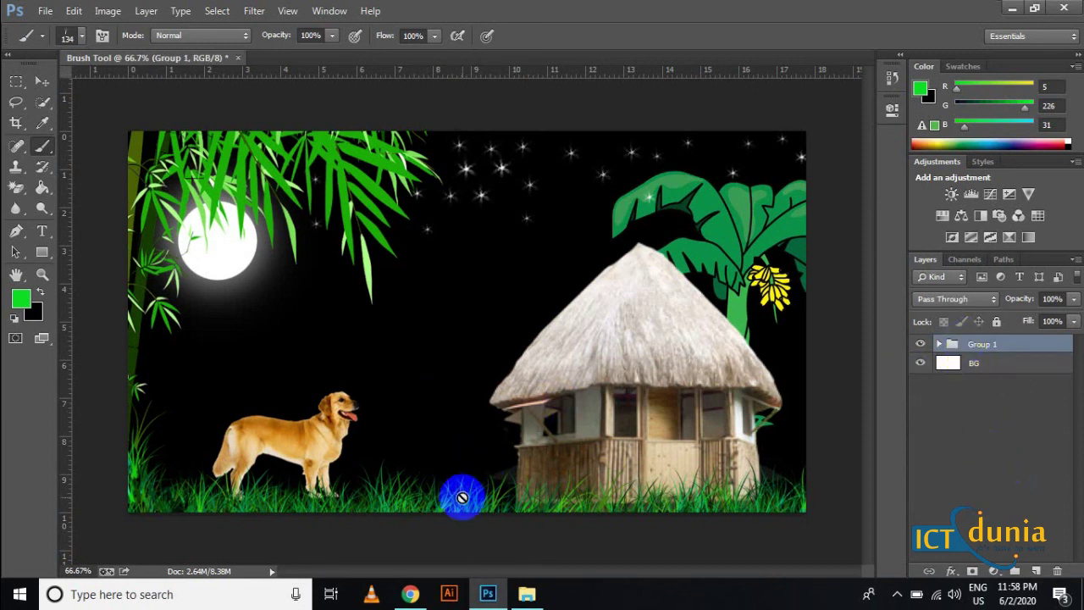
click(42, 81)
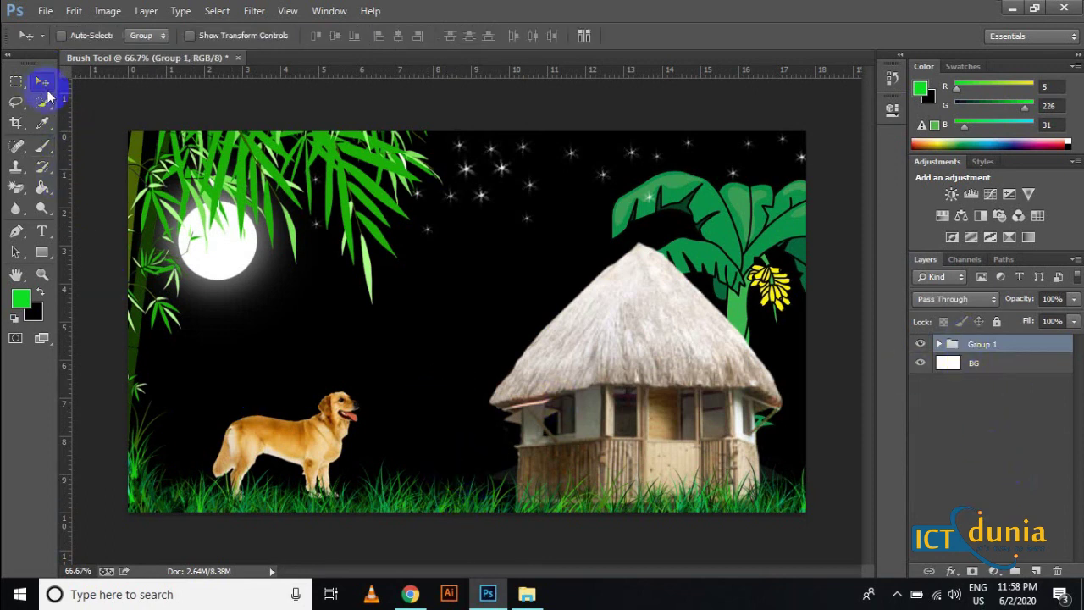
Save a JPEG copy of the artwork to the Desktop as Brush Tool.jpg, accepting the JPEG options.
click(45, 11)
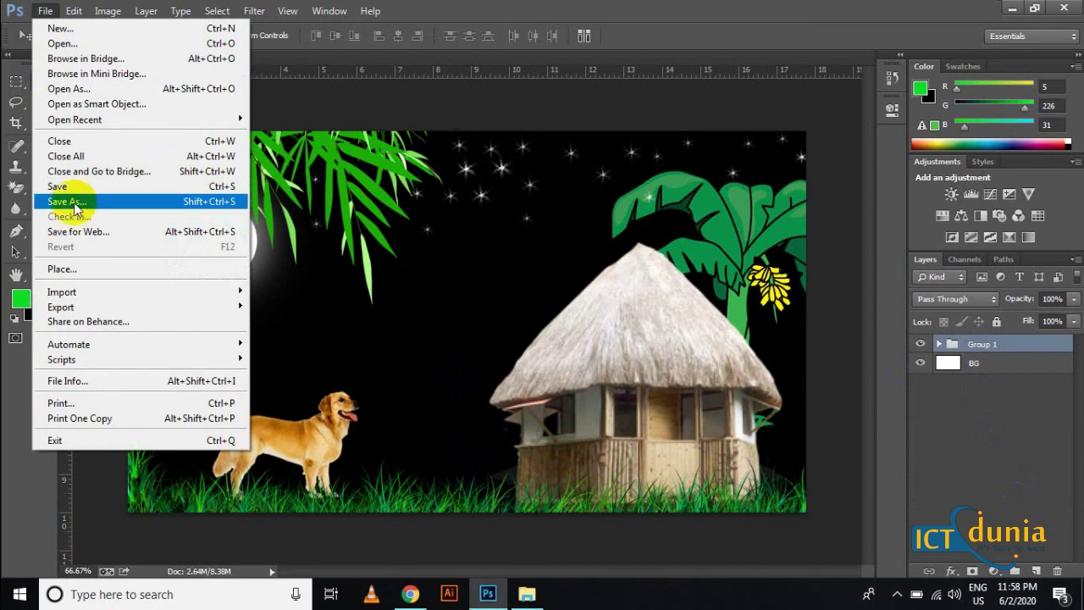
click(80, 201)
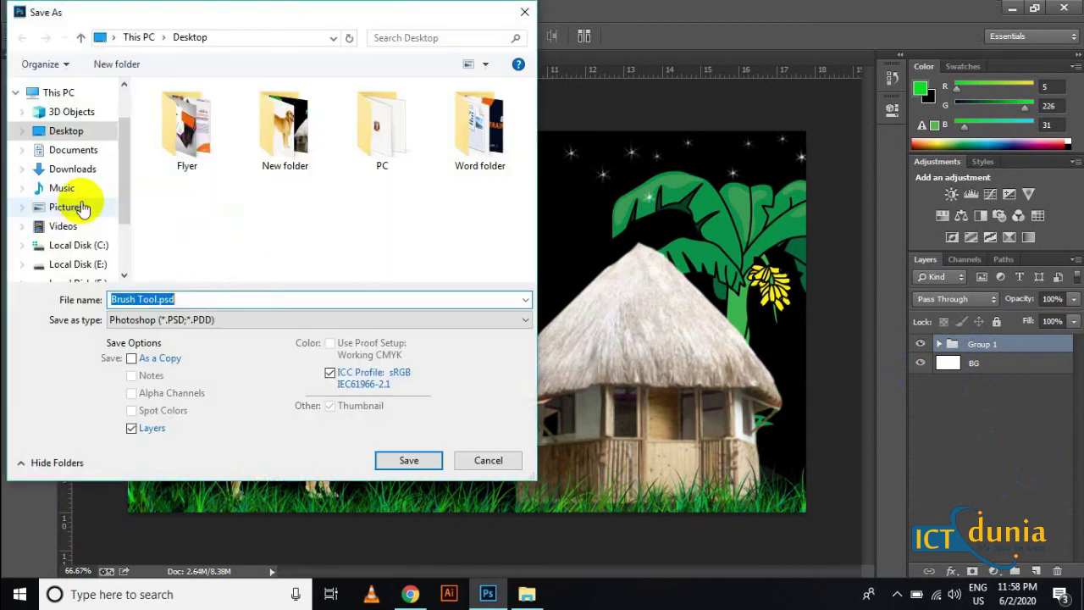
click(199, 320)
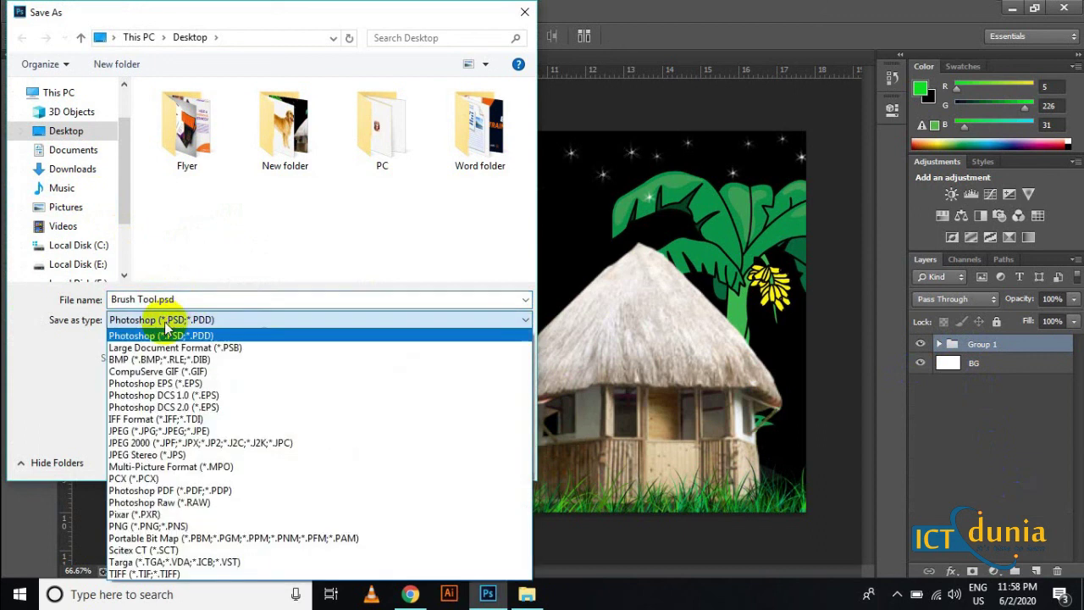
click(163, 432)
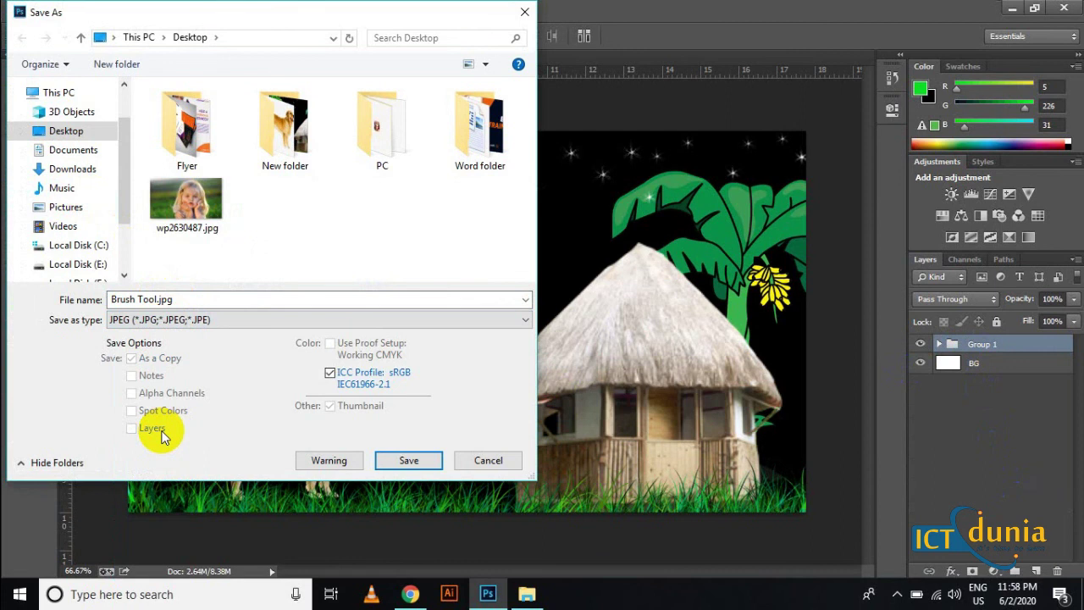
click(412, 462)
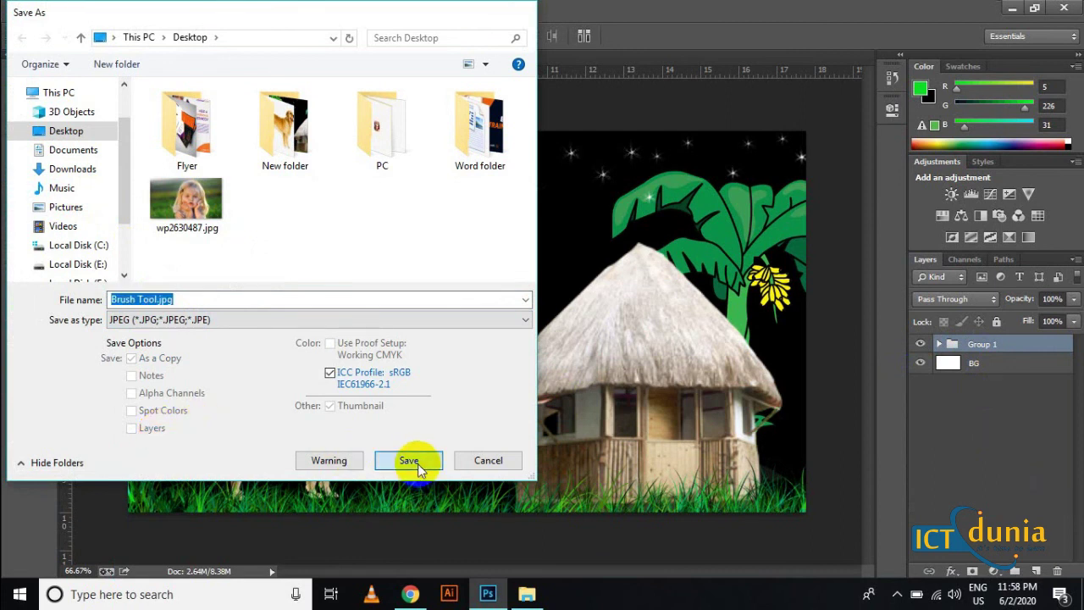
click(637, 147)
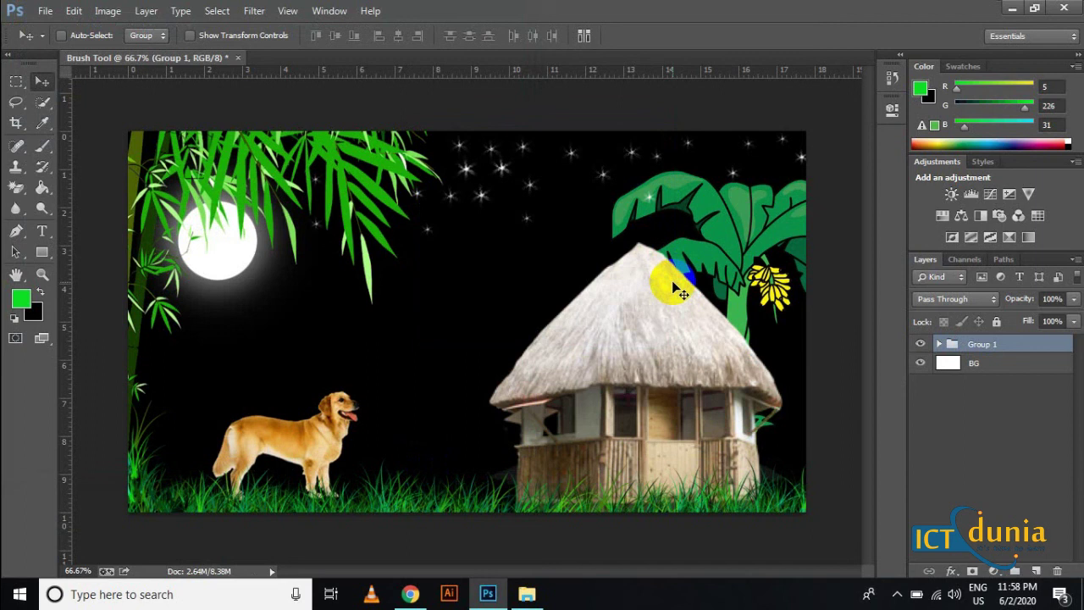
Minimize Photoshop, close the New folder window, and open Brush Tool.jpg from the desktop in the image viewer.
click(1012, 8)
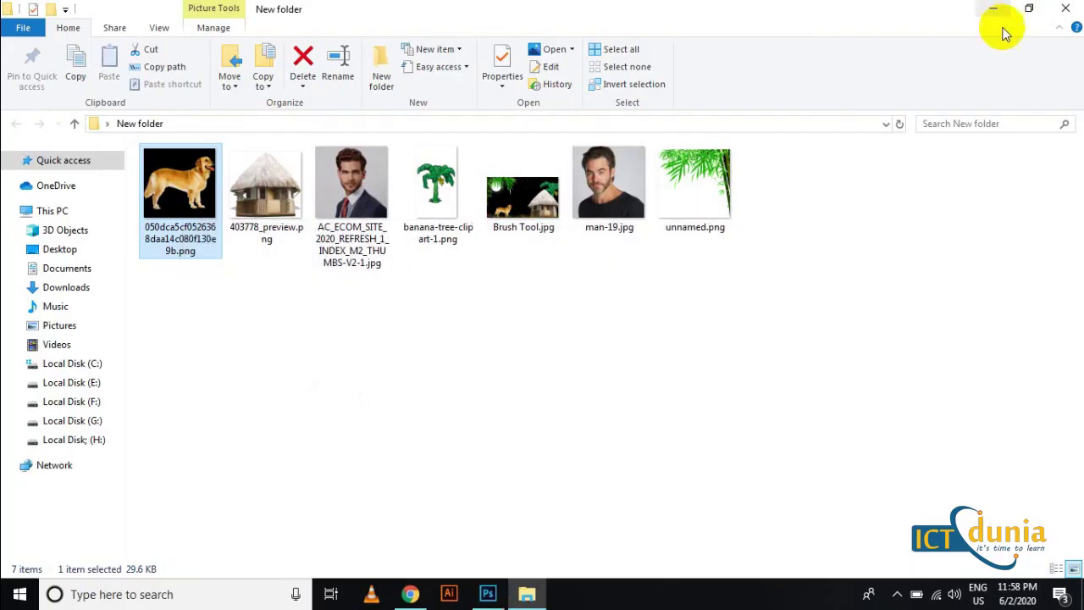
click(1066, 8)
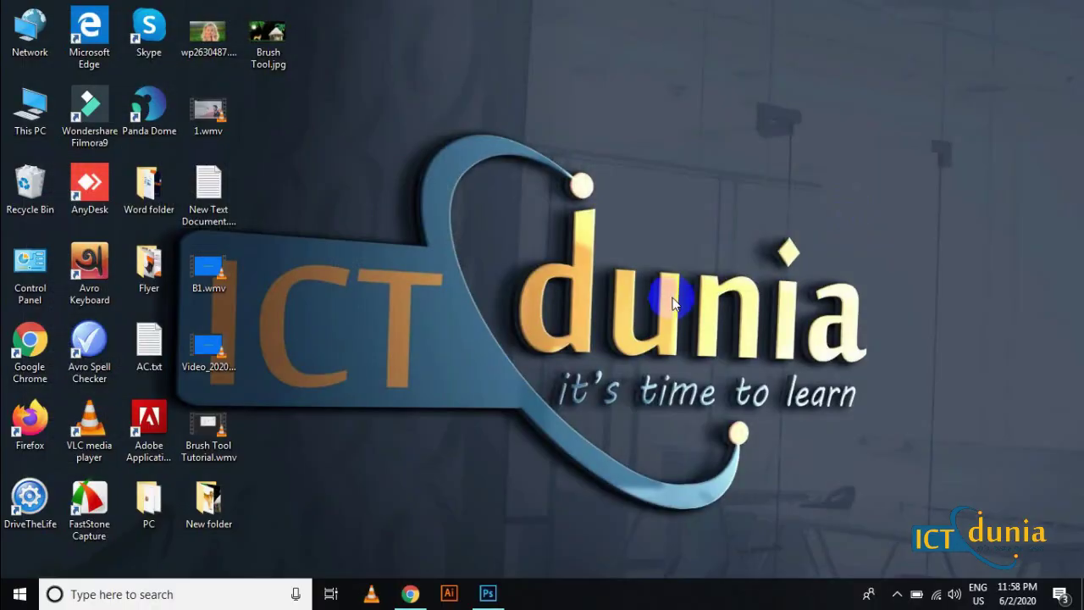
double_click(268, 34)
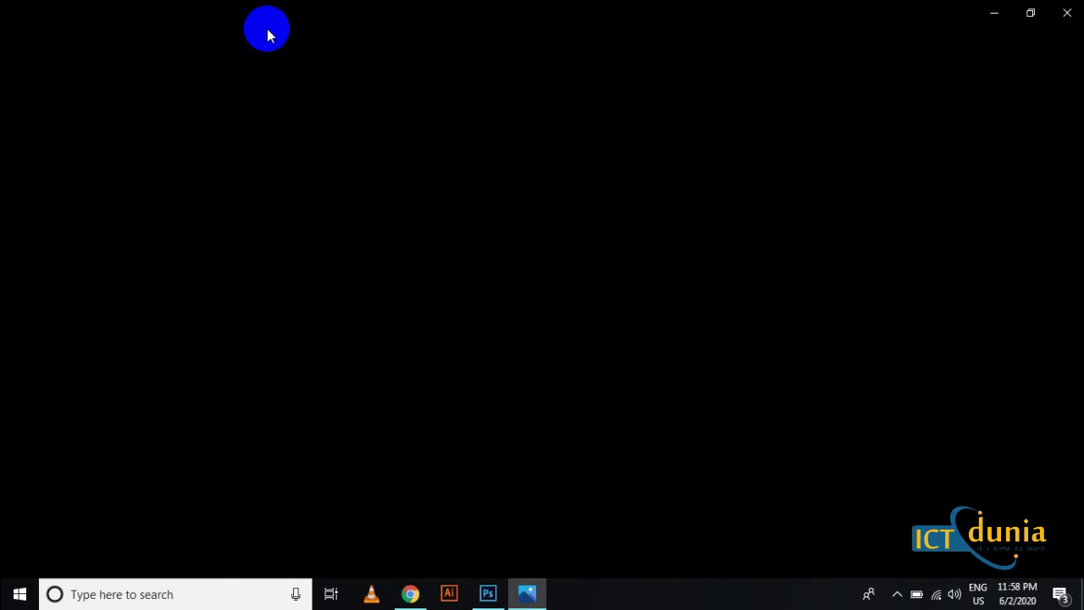